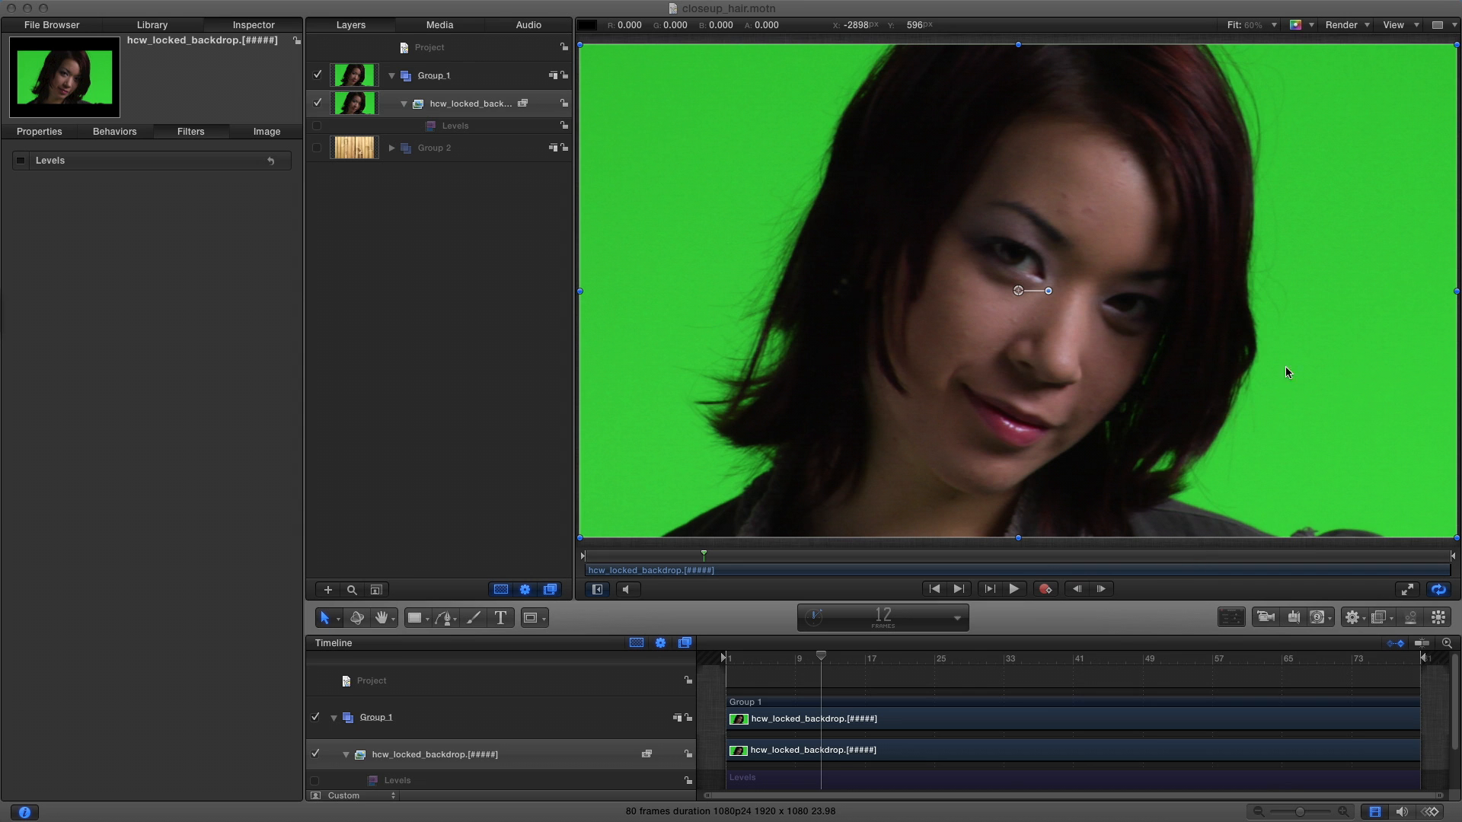
Step: Apply the Red_Egg Productions eggScreenPro filter to the hcw_locked_backdrop clip, keeping the screen color at Green
click(1381, 621)
mouse_move(1362, 746)
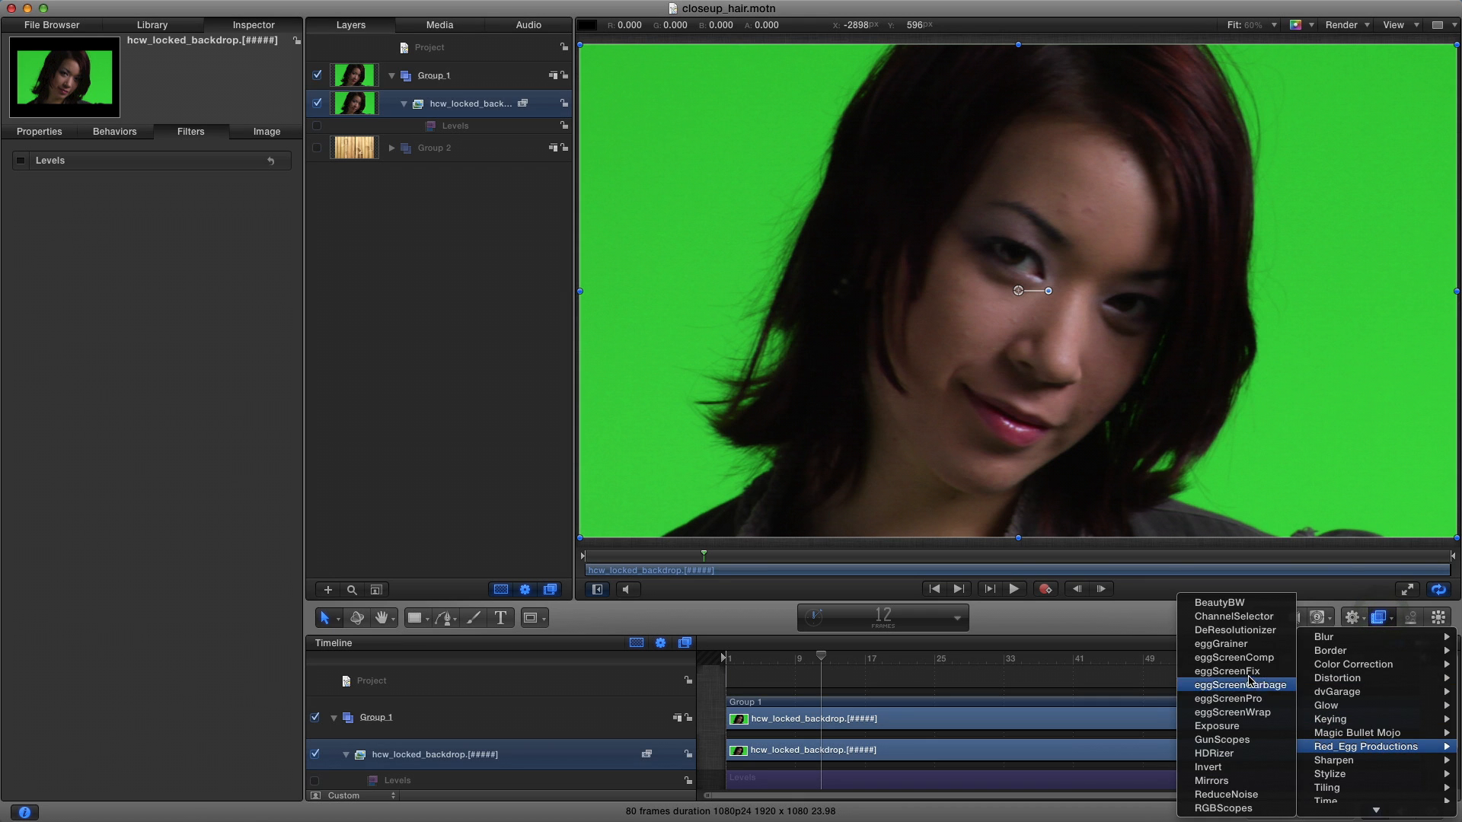
click(1255, 699)
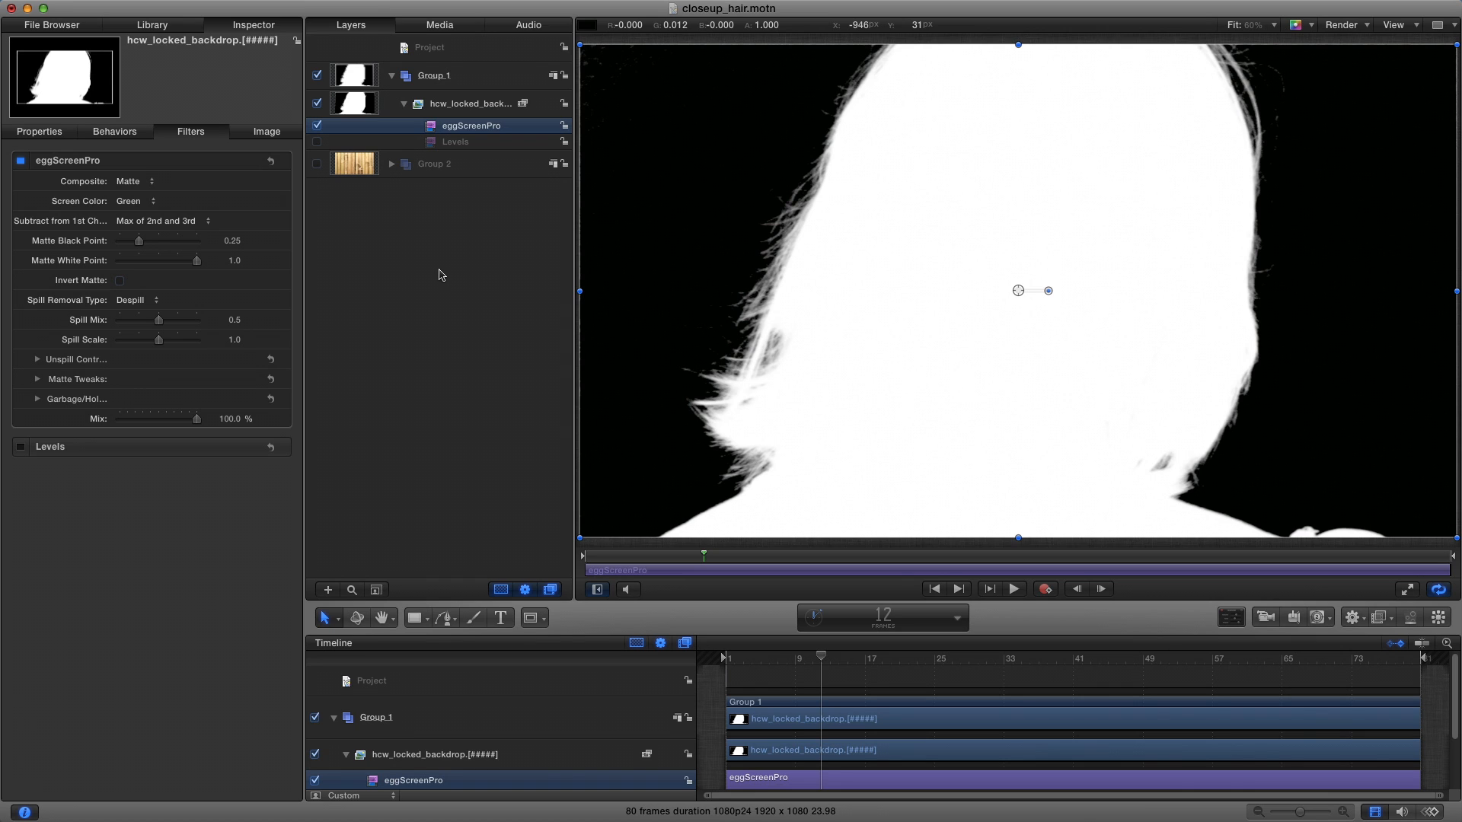
click(150, 200)
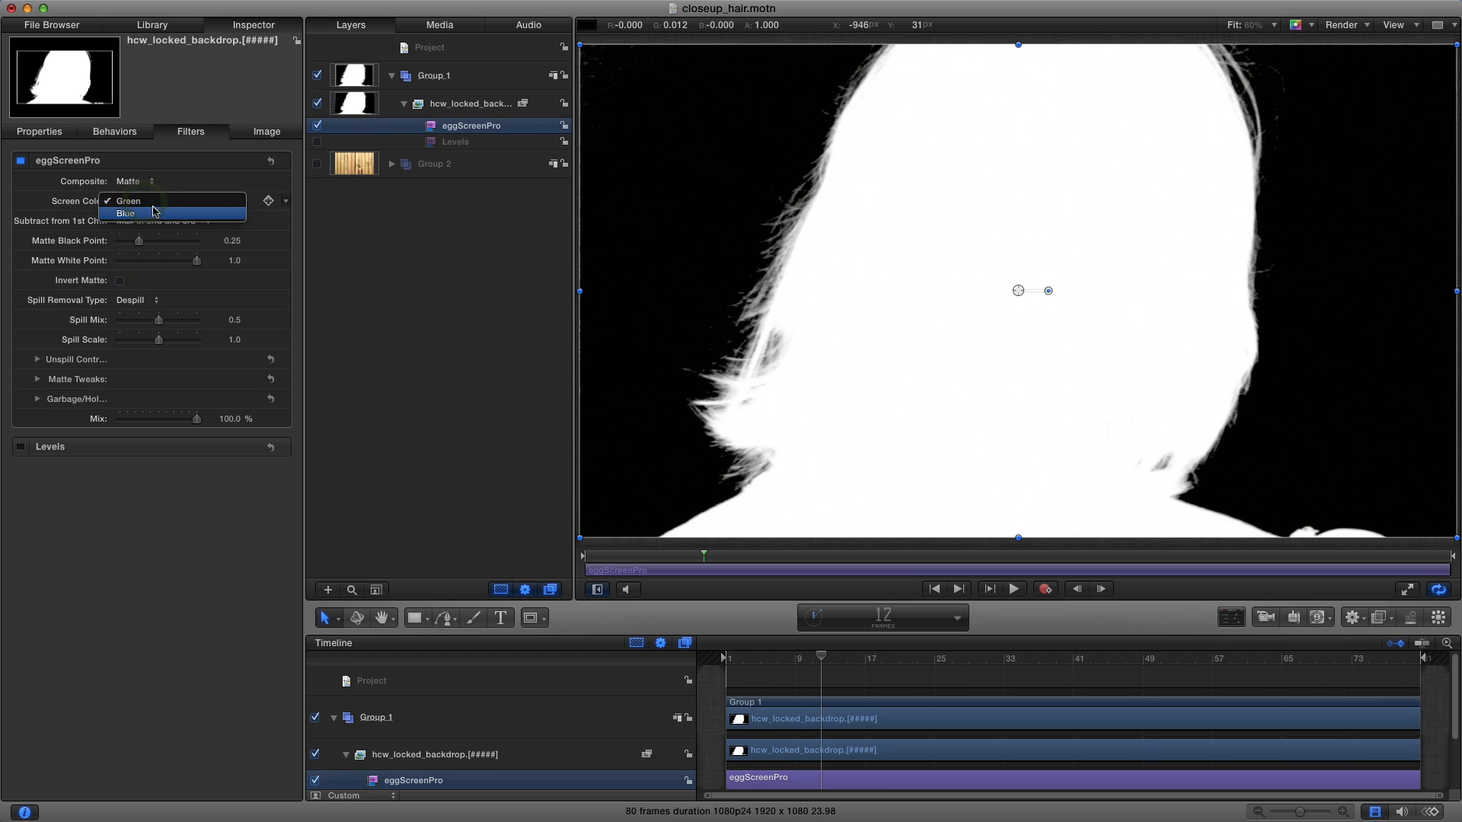
click(153, 202)
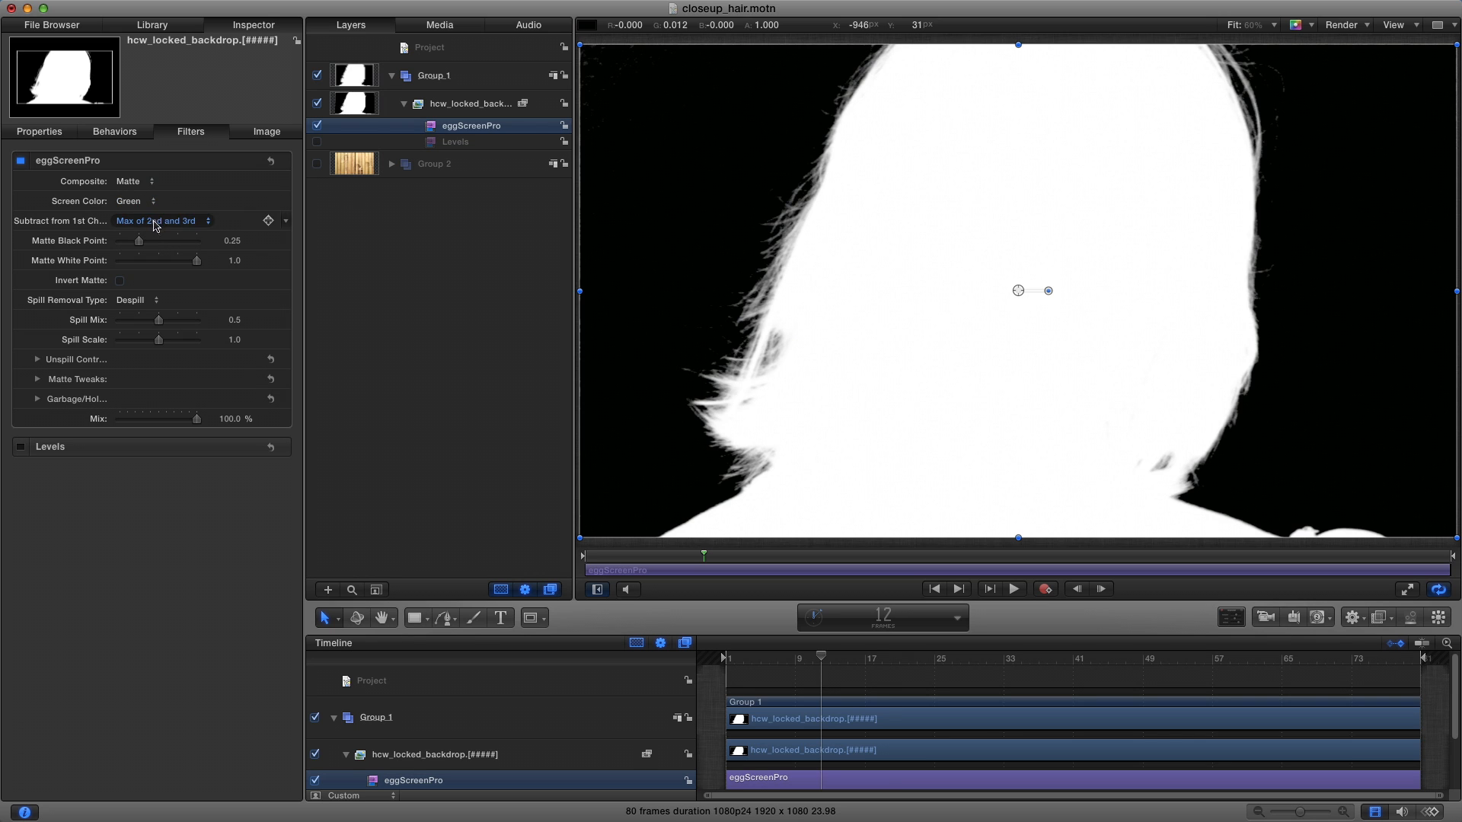
Step: Try the Min, Average, Screen and Addition of 2nd and 3rd subtraction modes on the matte
click(198, 221)
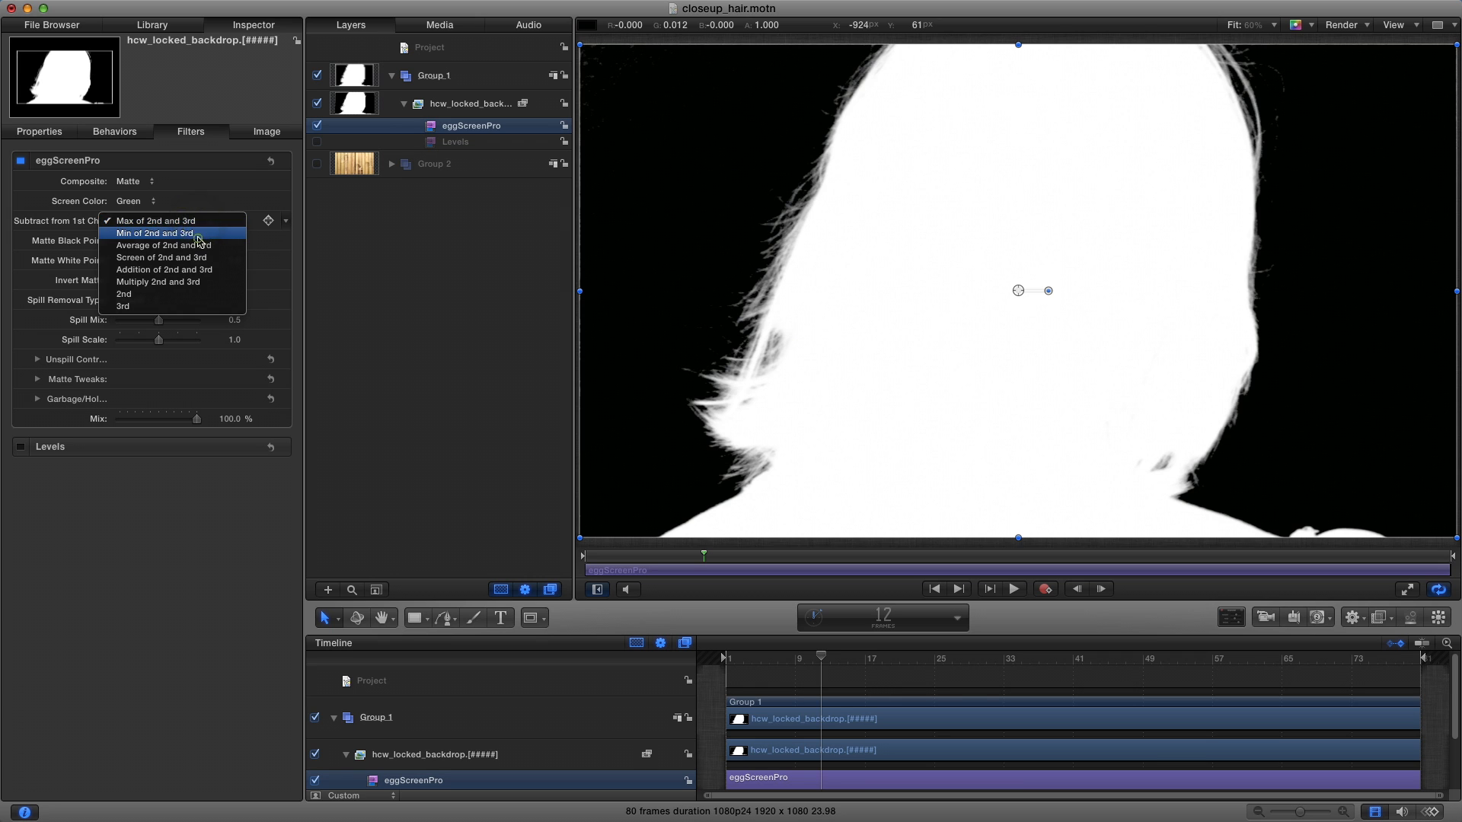
click(199, 235)
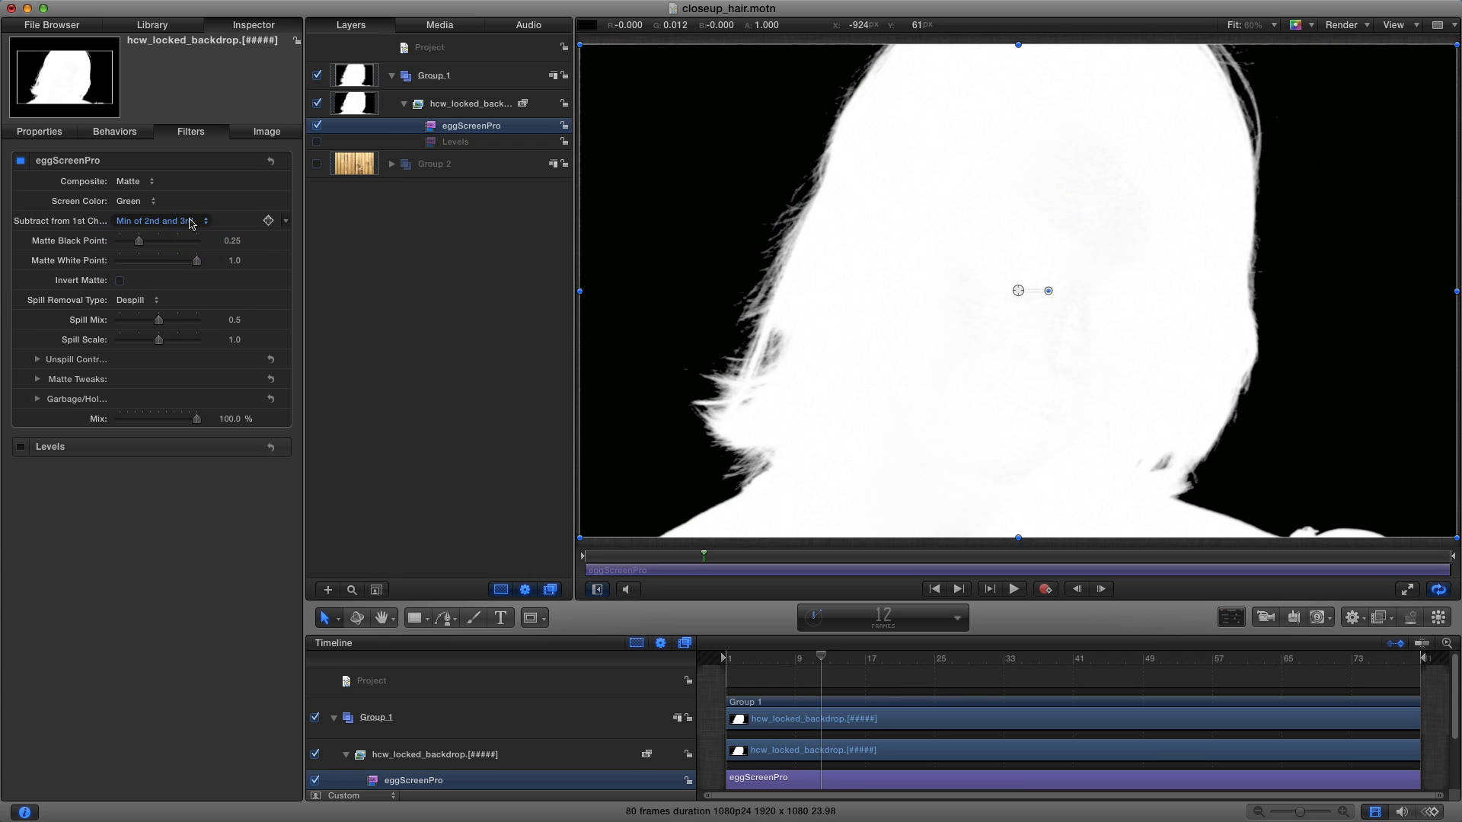
click(191, 222)
click(194, 209)
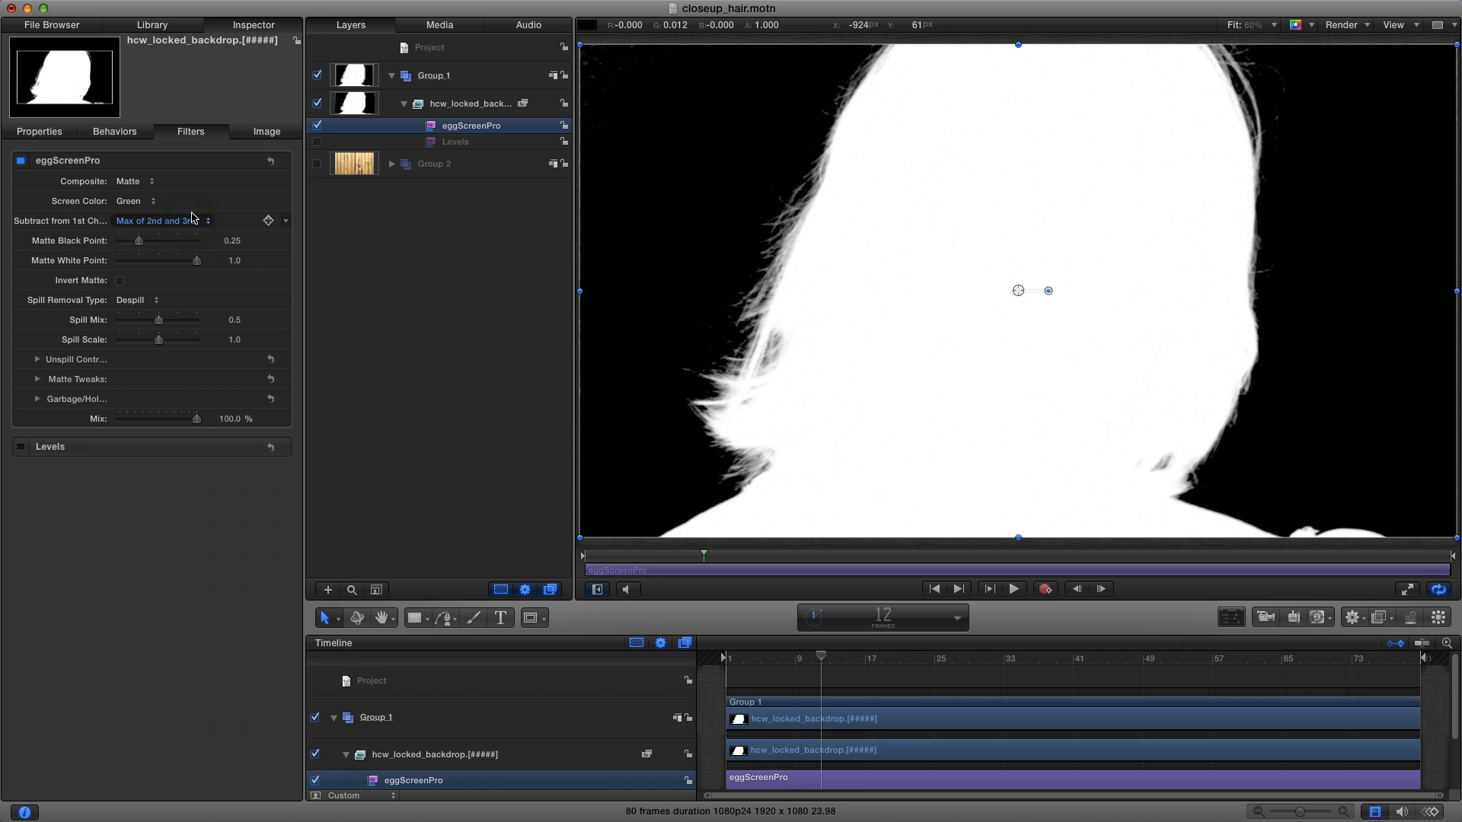
click(190, 223)
click(193, 233)
click(190, 222)
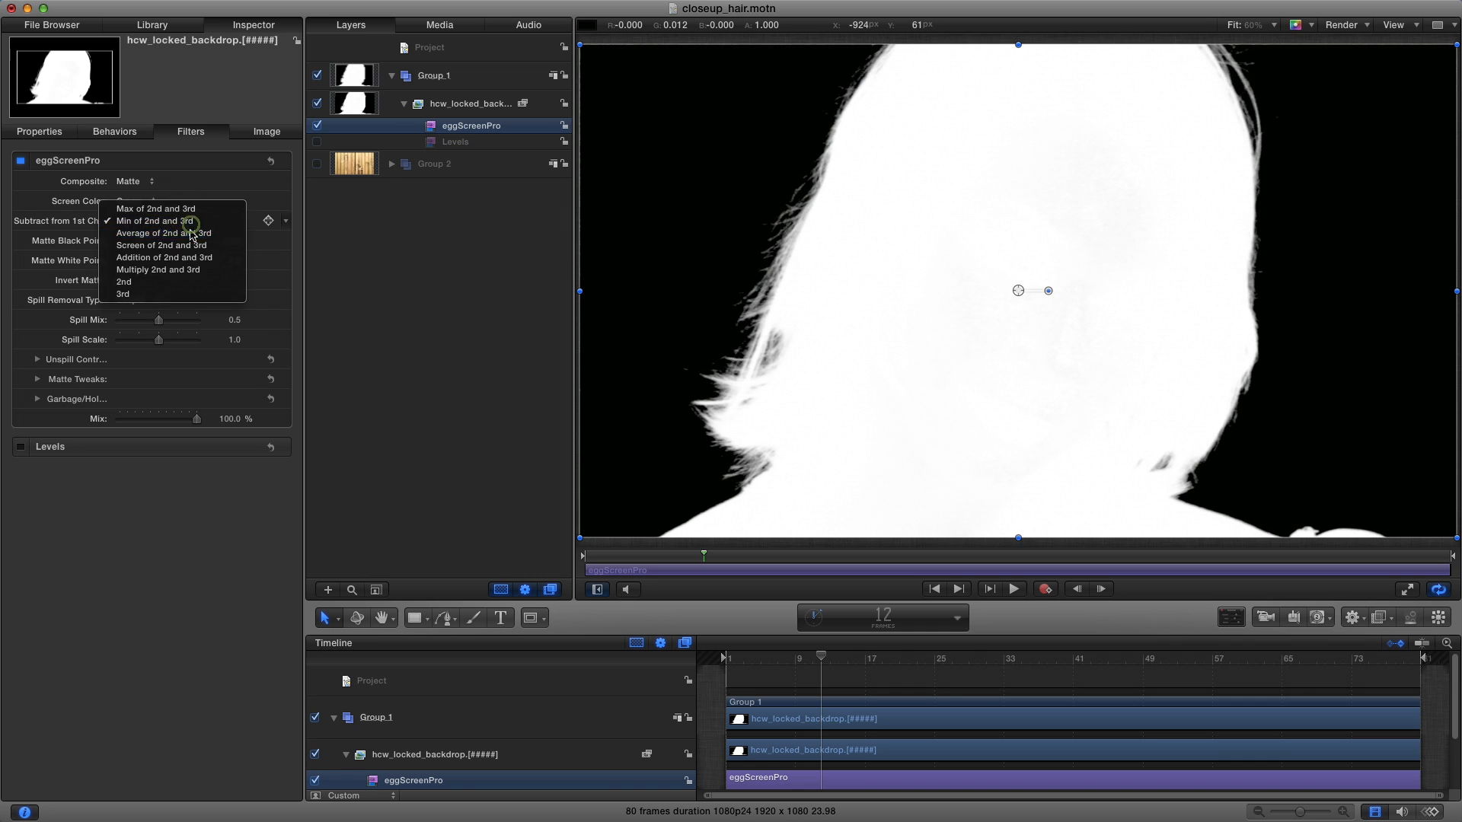
click(193, 231)
click(190, 223)
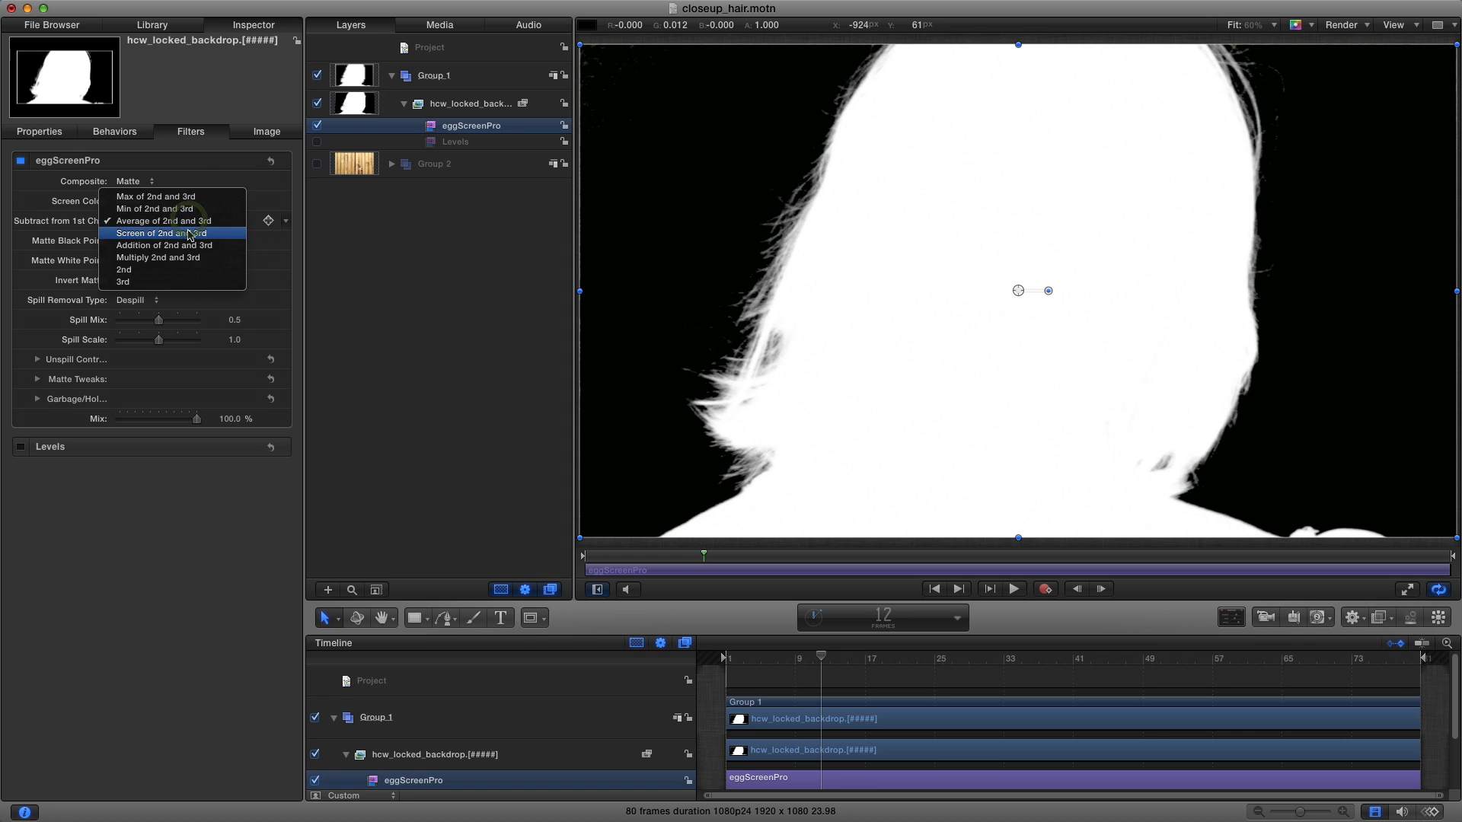
click(193, 233)
click(191, 222)
click(193, 233)
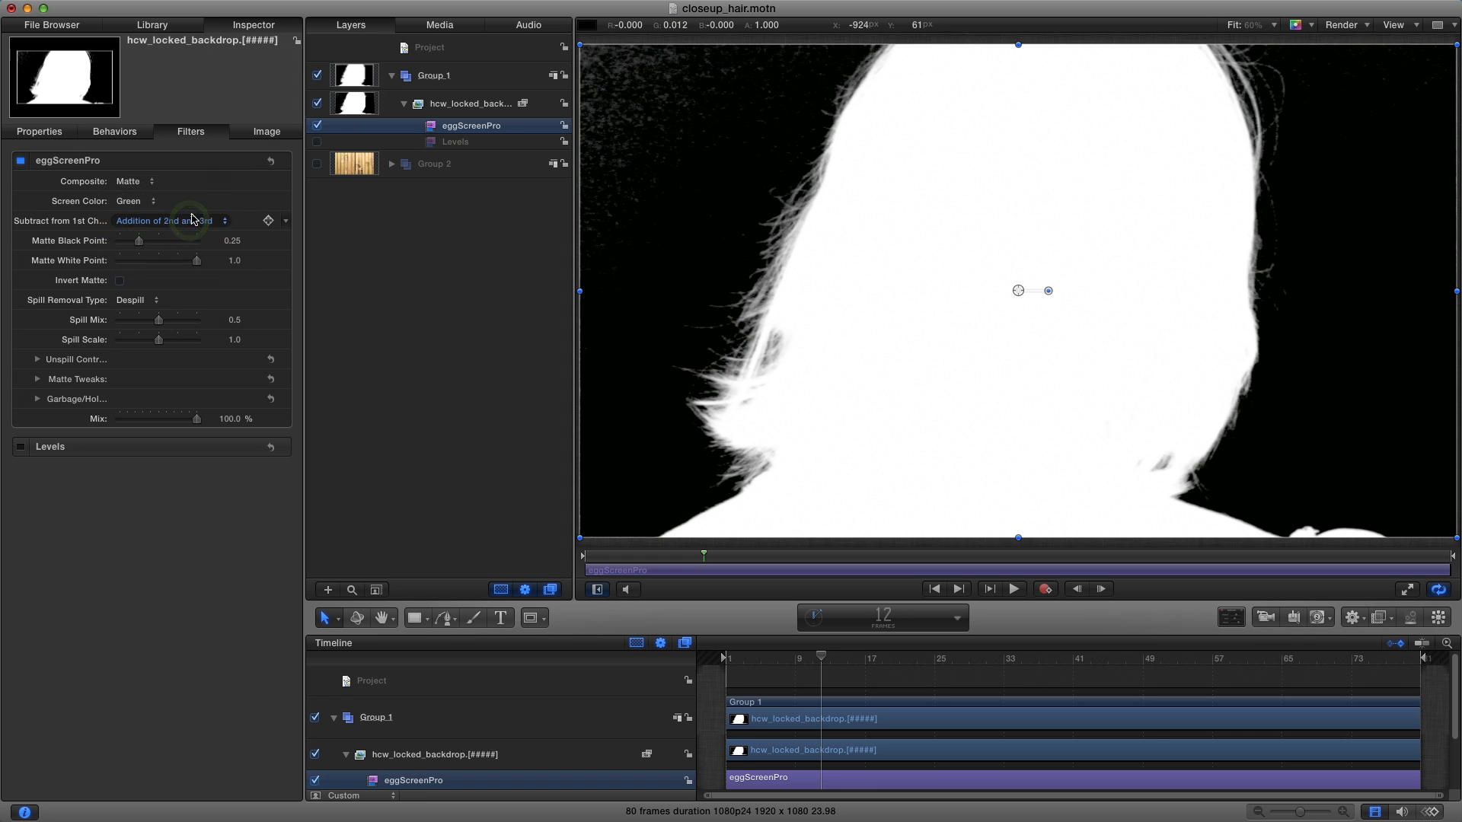
click(190, 222)
click(196, 198)
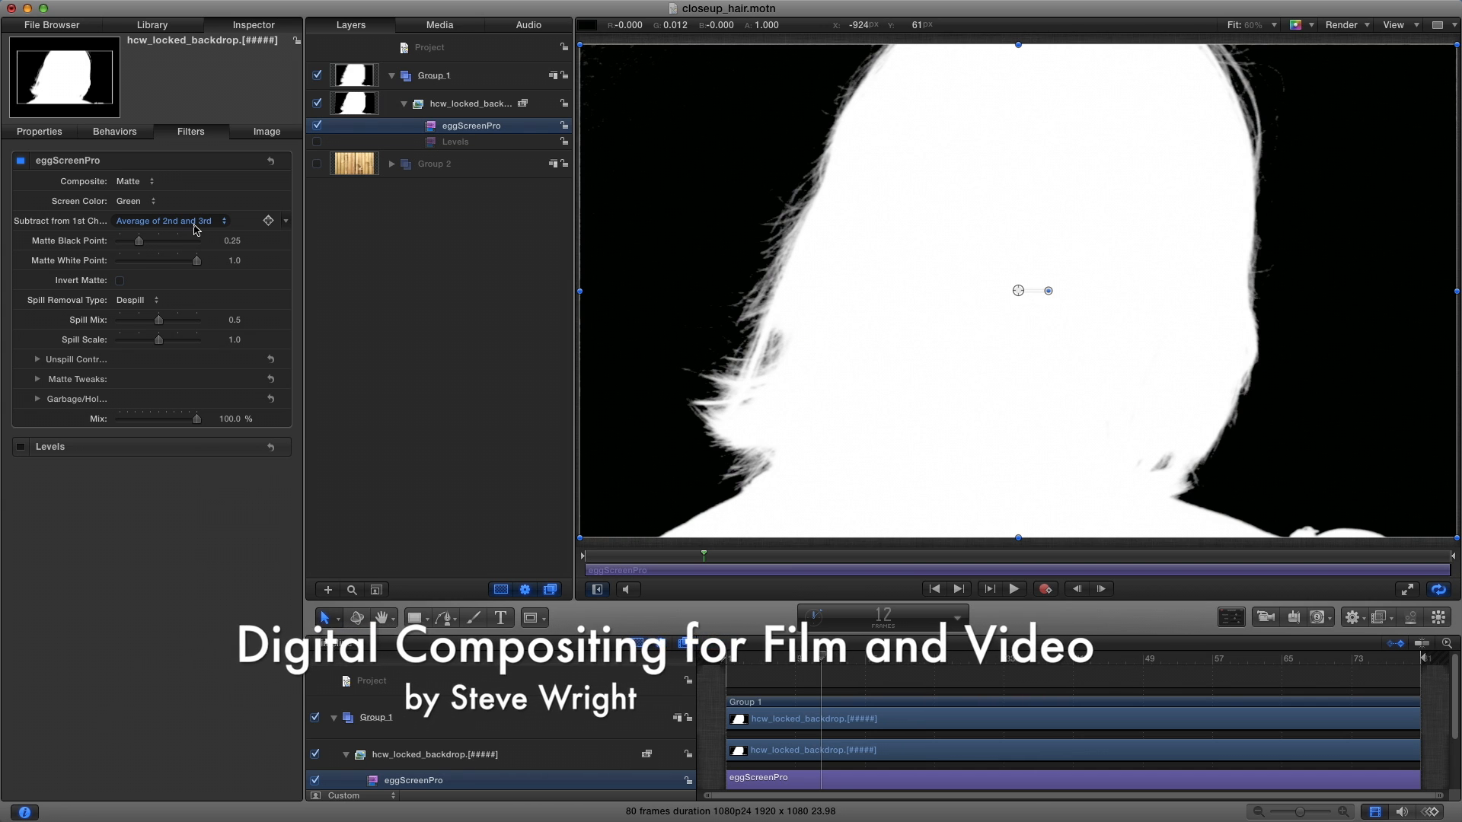
Step: Return the channel subtraction mode to Max of 2nd and 3rd, keeping the Matte Black Point at 0.25
click(195, 226)
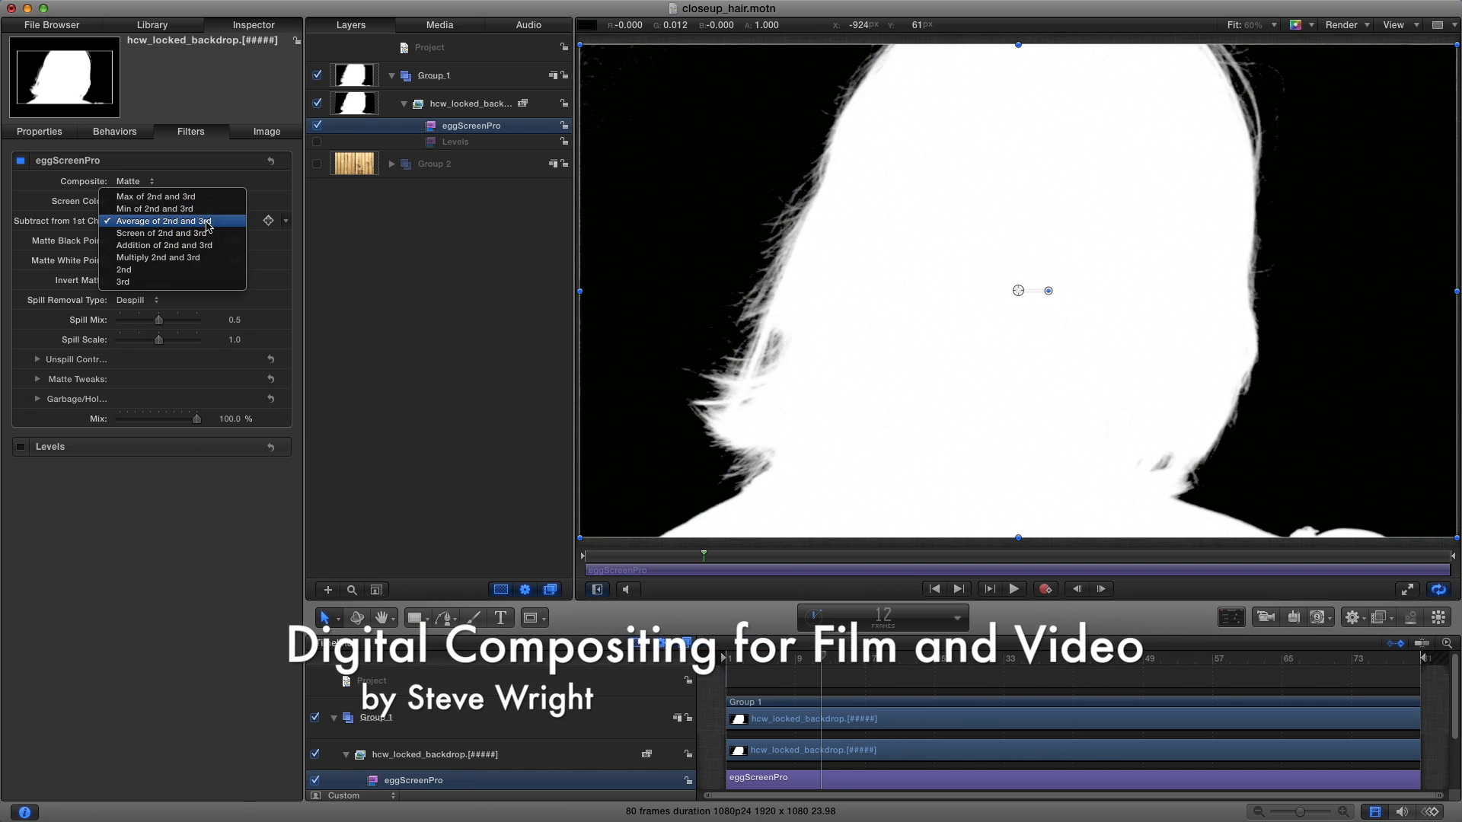
click(206, 223)
click(206, 223)
click(207, 223)
click(208, 223)
click(210, 224)
click(210, 223)
click(208, 176)
drag(139, 241, 142, 245)
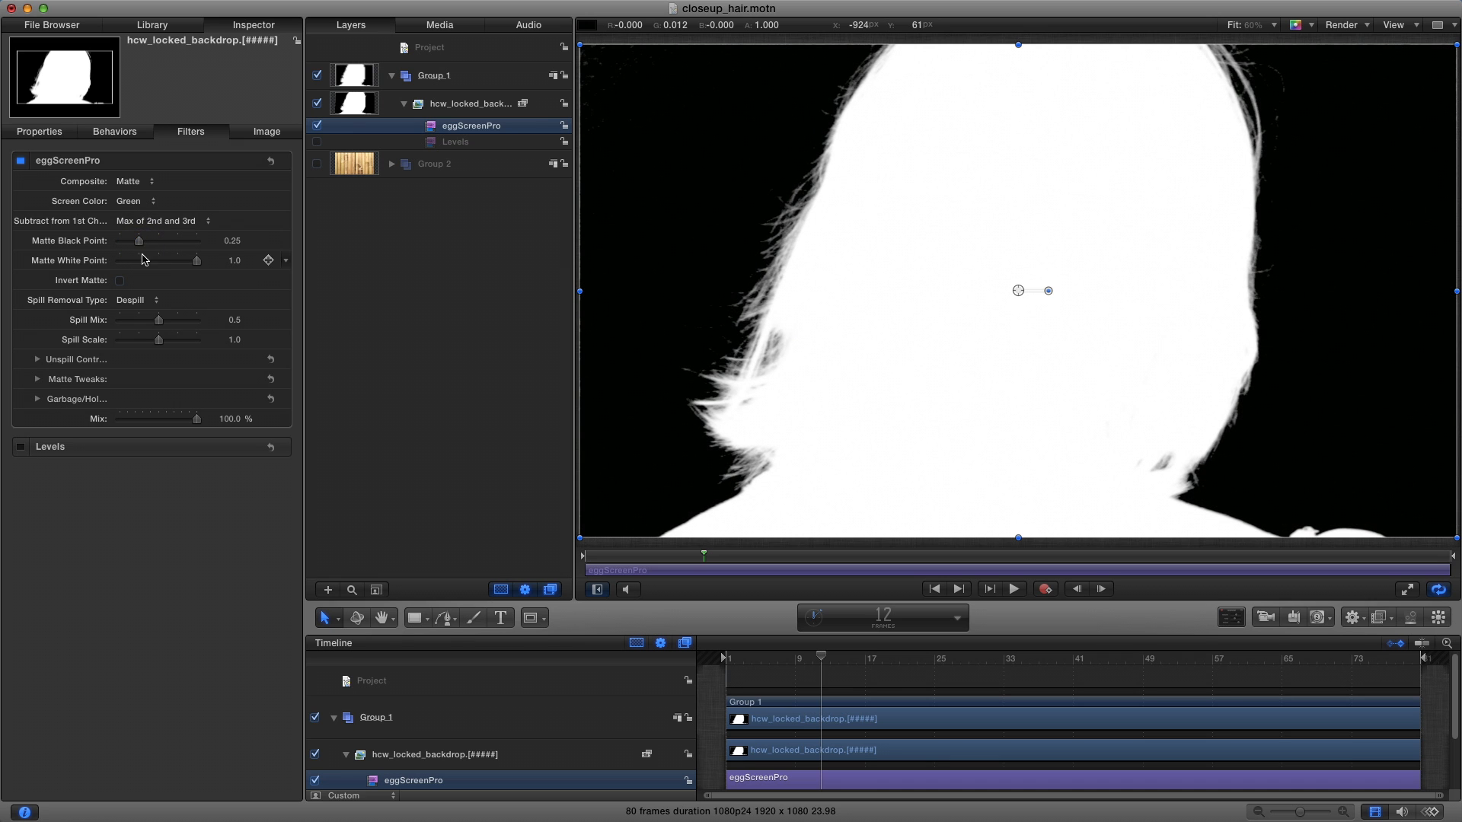
drag(138, 241, 139, 240)
Step: Compare the (De/Un)spill and Transparency With Spill composite outputs of the keyed clip, ending on (De/Un)spill
click(137, 182)
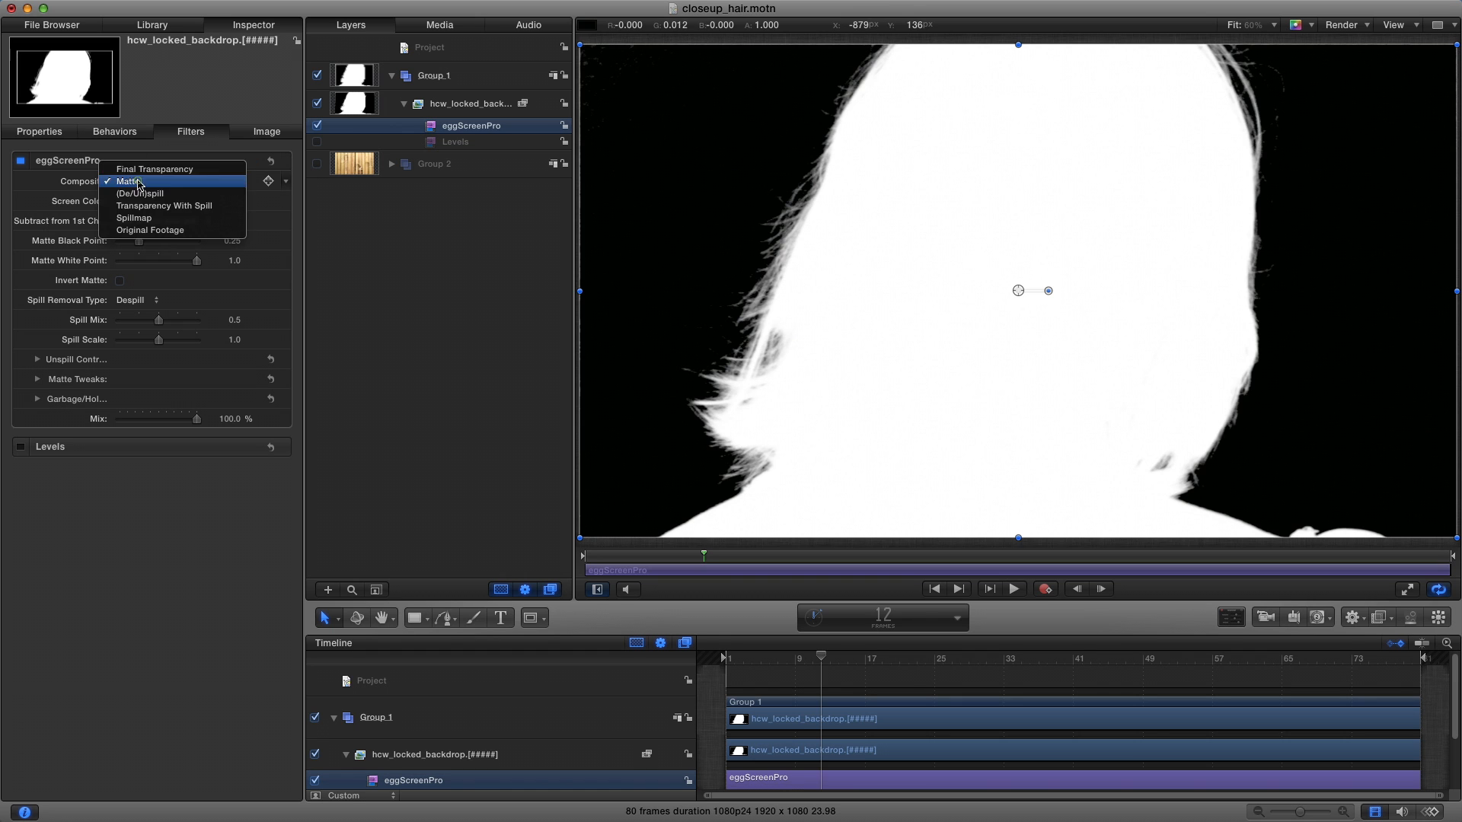
click(139, 193)
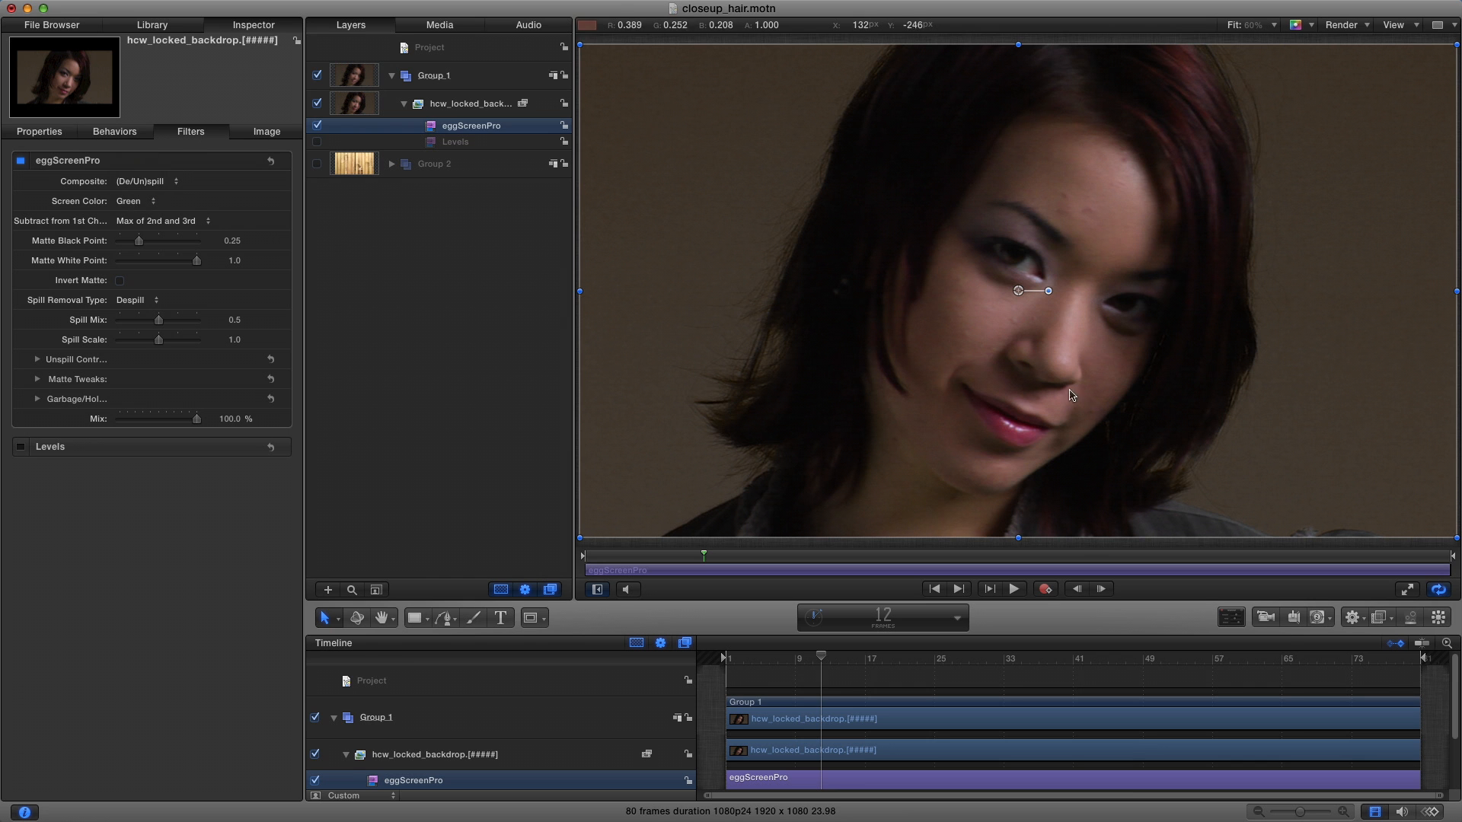
click(131, 183)
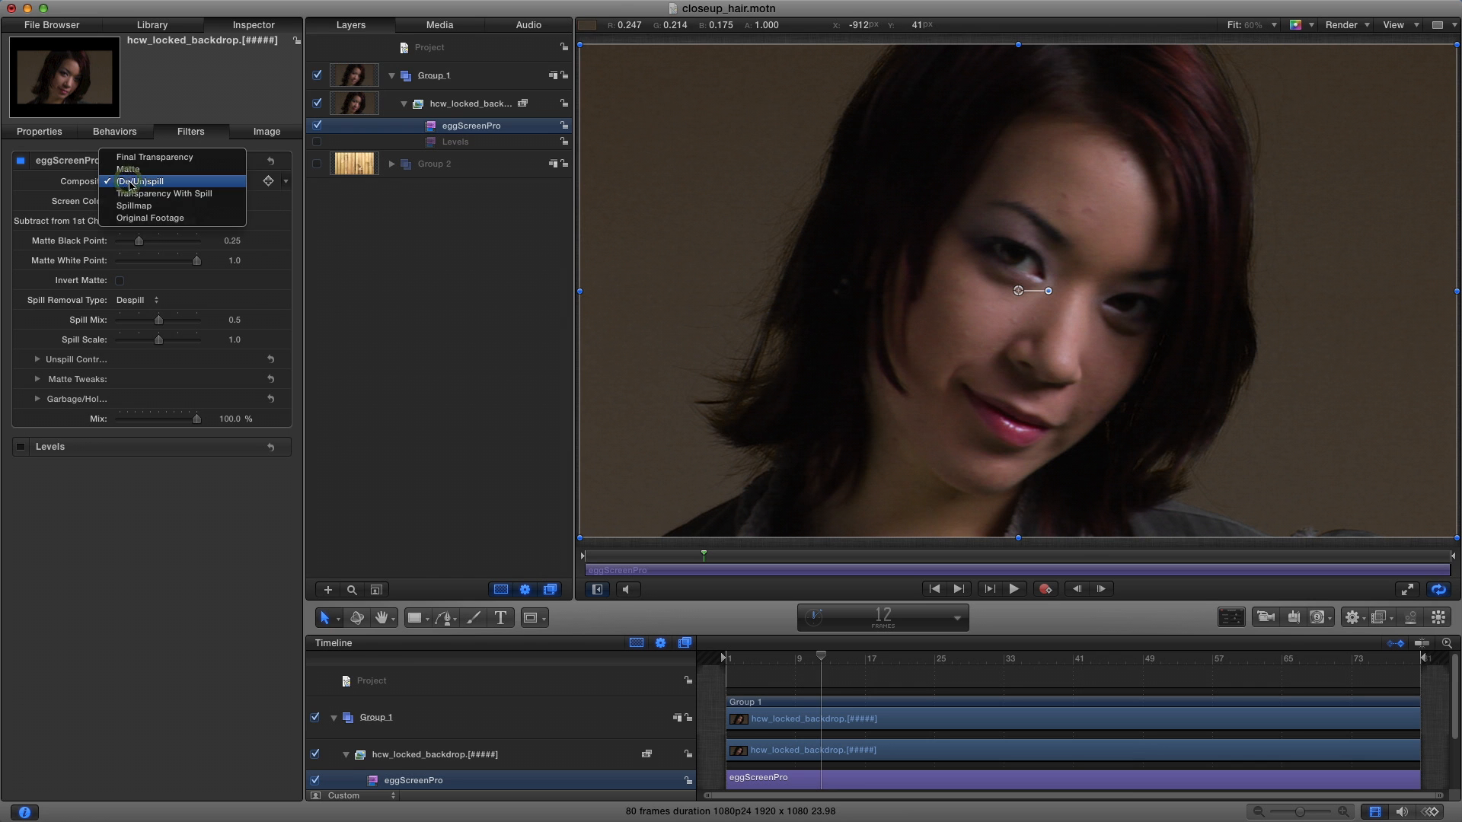
click(145, 193)
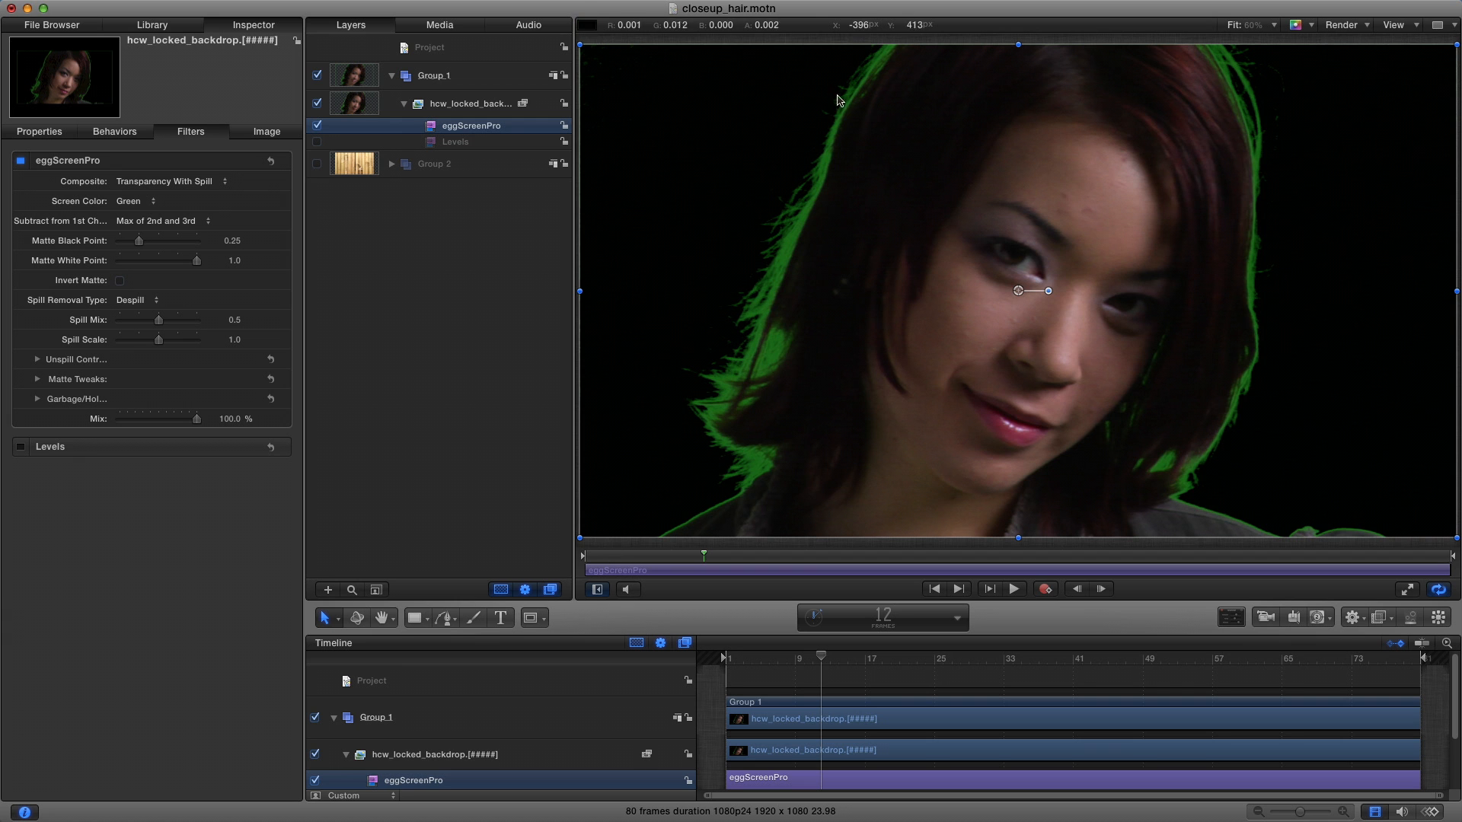
click(175, 184)
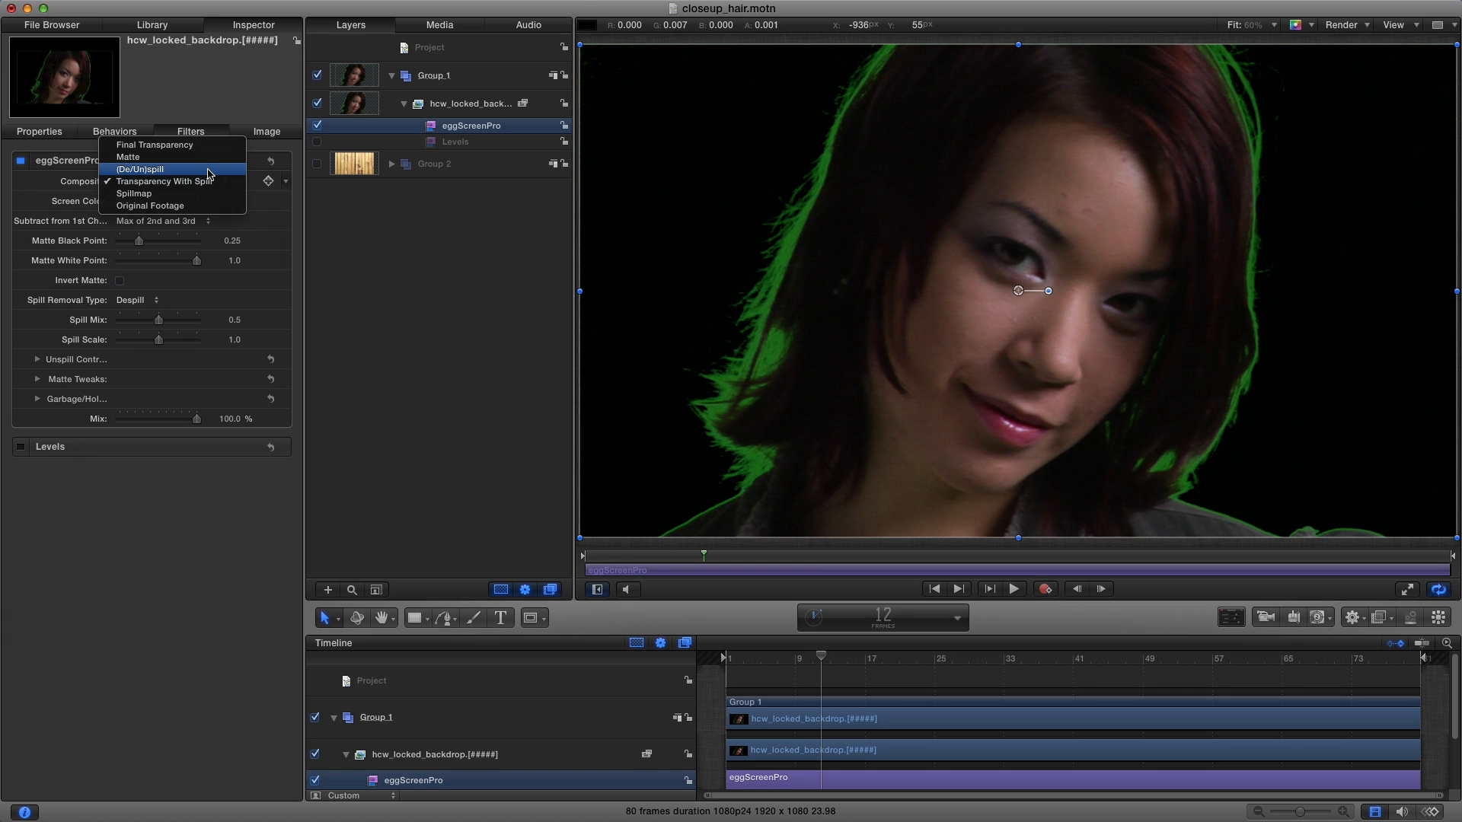
click(209, 171)
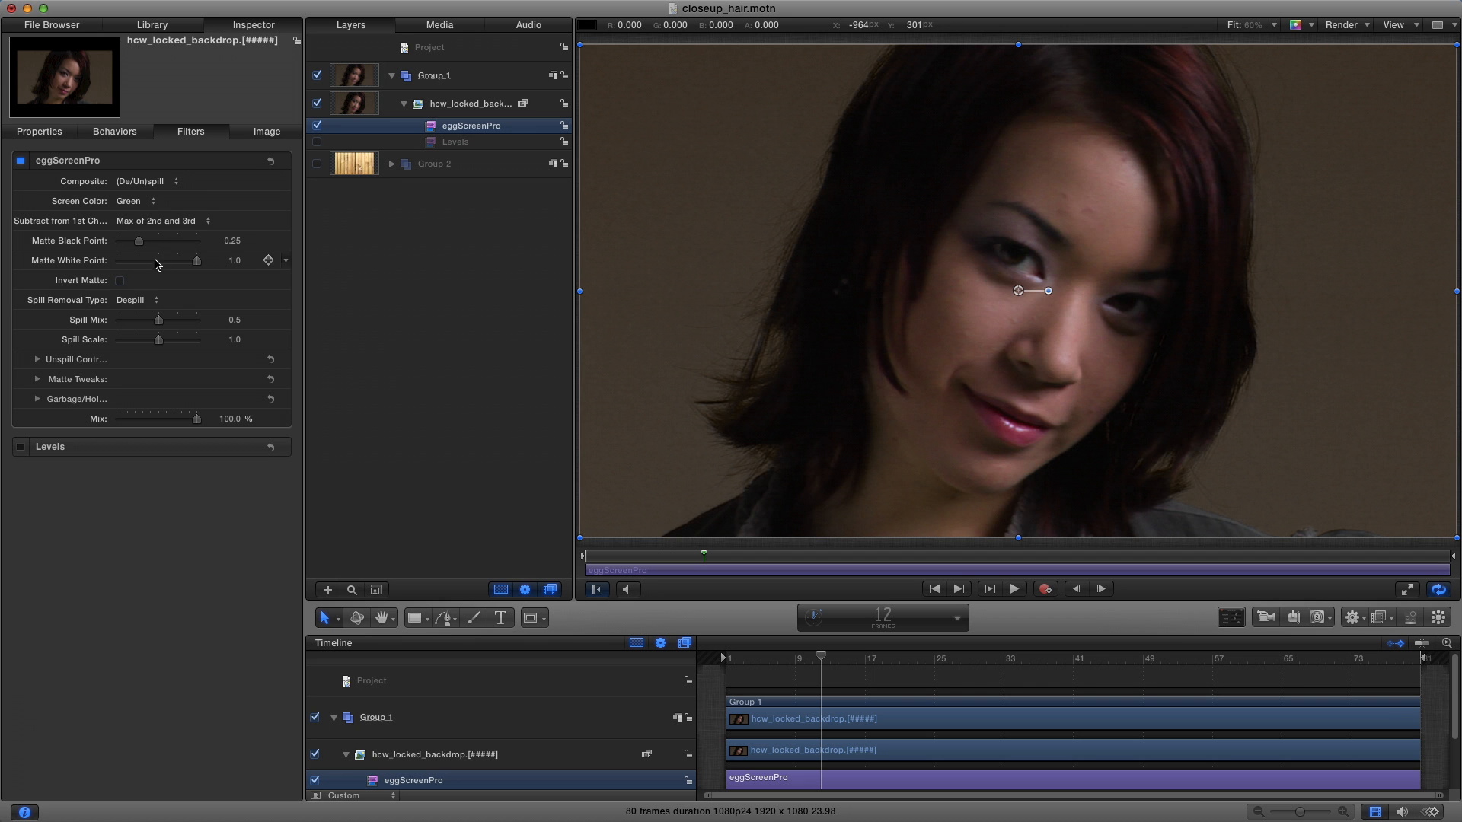
Step: Try the Despill removal with Spill Mix at 0.84 and Spill Scale at 1.01
click(158, 300)
click(190, 300)
mouse_move(157, 321)
mouse_down()
mouse_move(123, 322)
mouse_move(197, 321)
mouse_move(114, 322)
mouse_move(174, 322)
mouse_move(160, 348)
mouse_up()
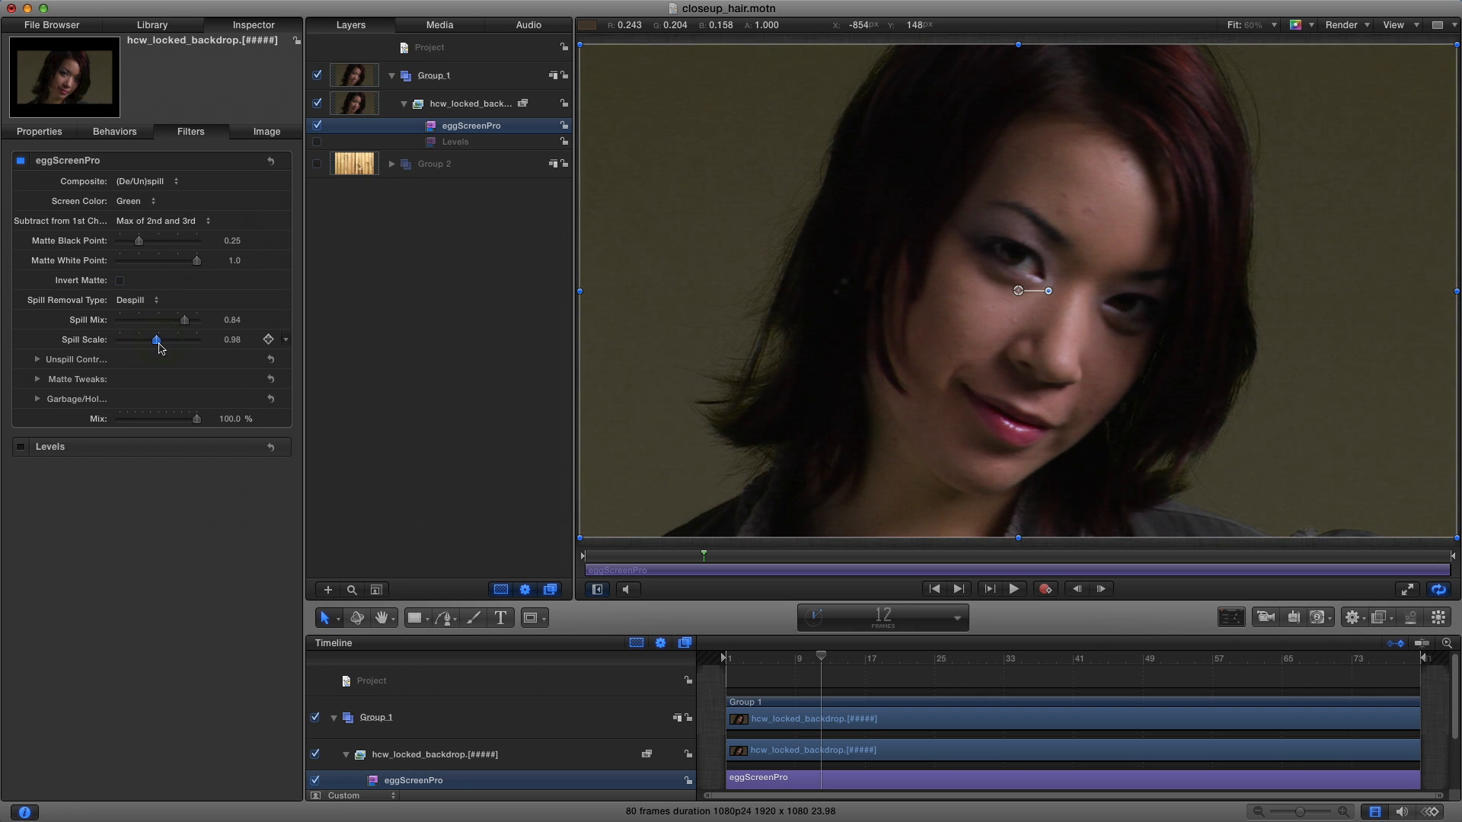
Step: Display the Spillmap output and return Spill Mix to 0.5 and Spill Scale to 1.0
click(141, 181)
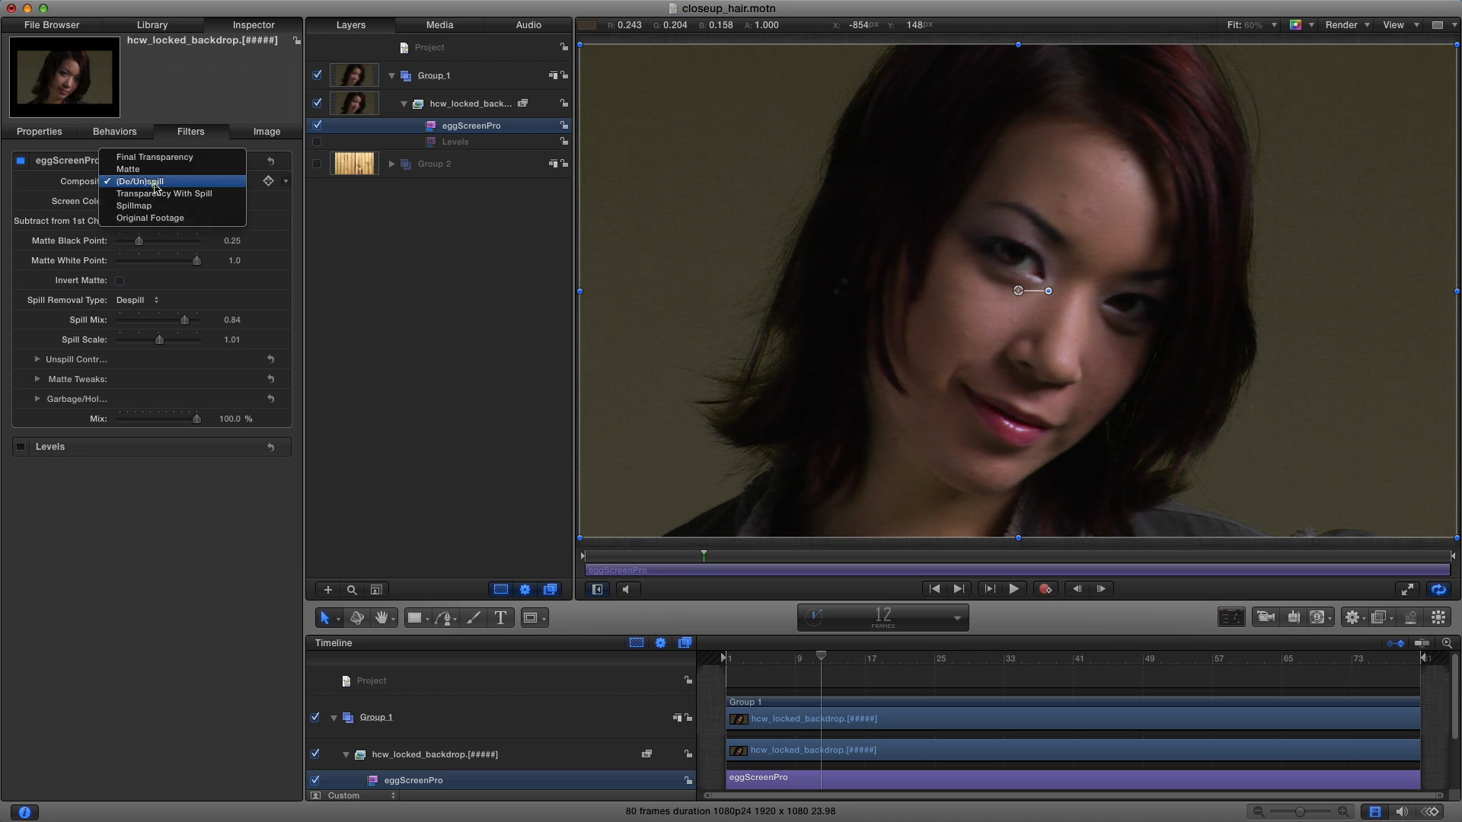
click(160, 203)
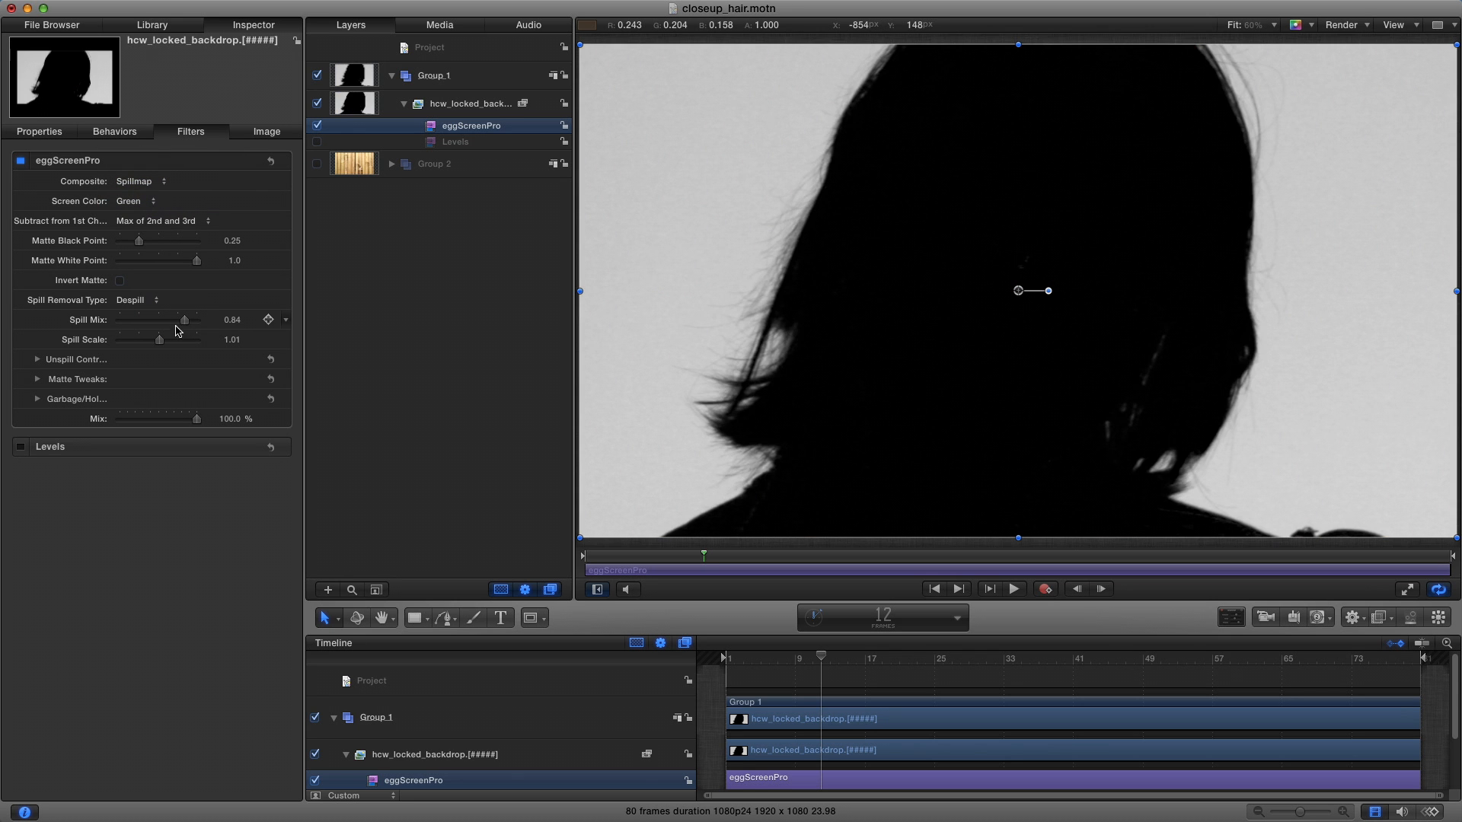
mouse_move(185, 324)
mouse_down()
mouse_move(98, 325)
mouse_move(187, 329)
mouse_up()
drag(161, 342, 159, 344)
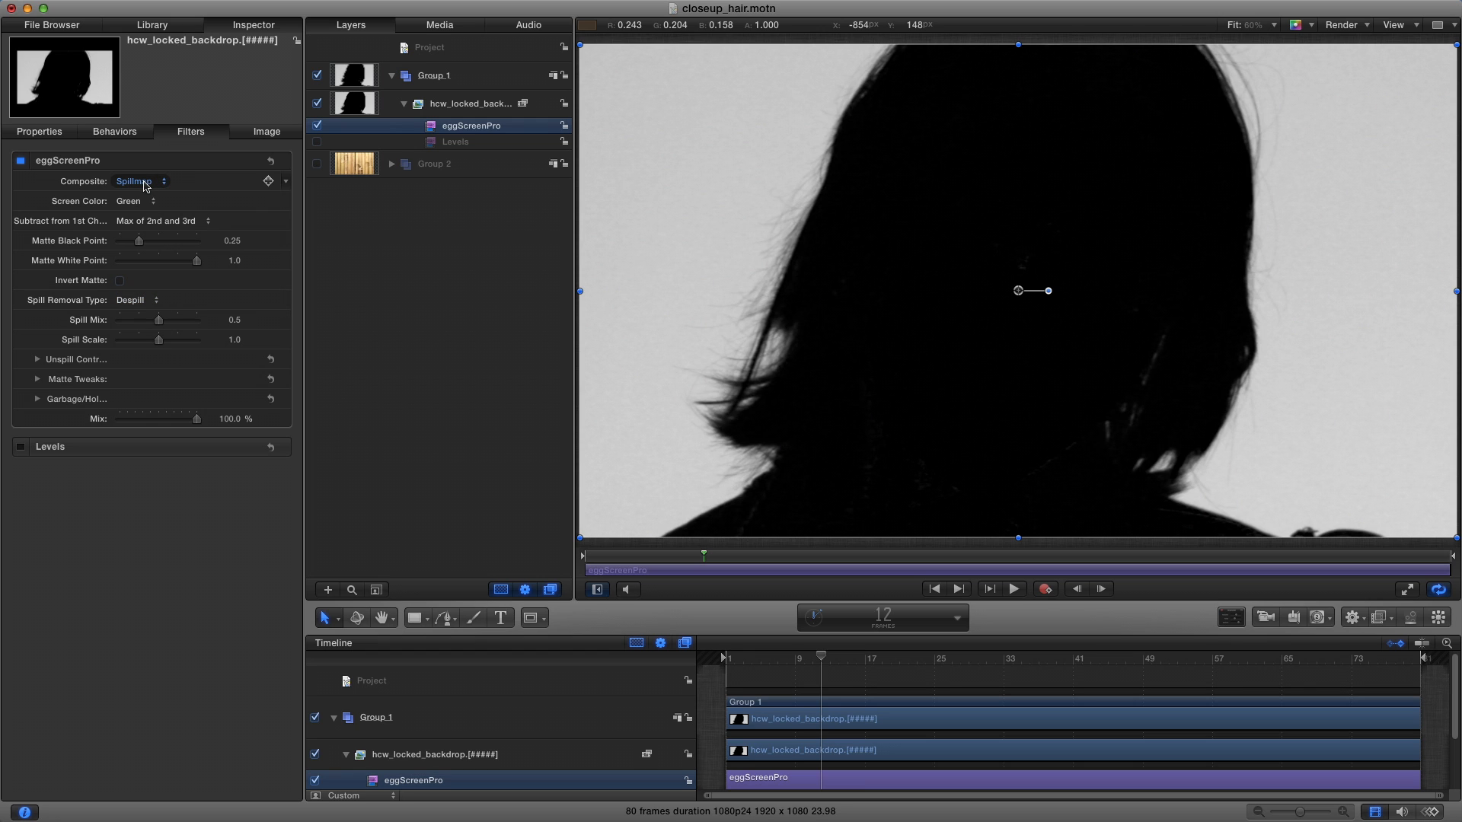
Step: Set the spill removal type to Unspill with the composite output on (De/Un)spill, and expand the Unspill controls
click(135, 300)
click(204, 314)
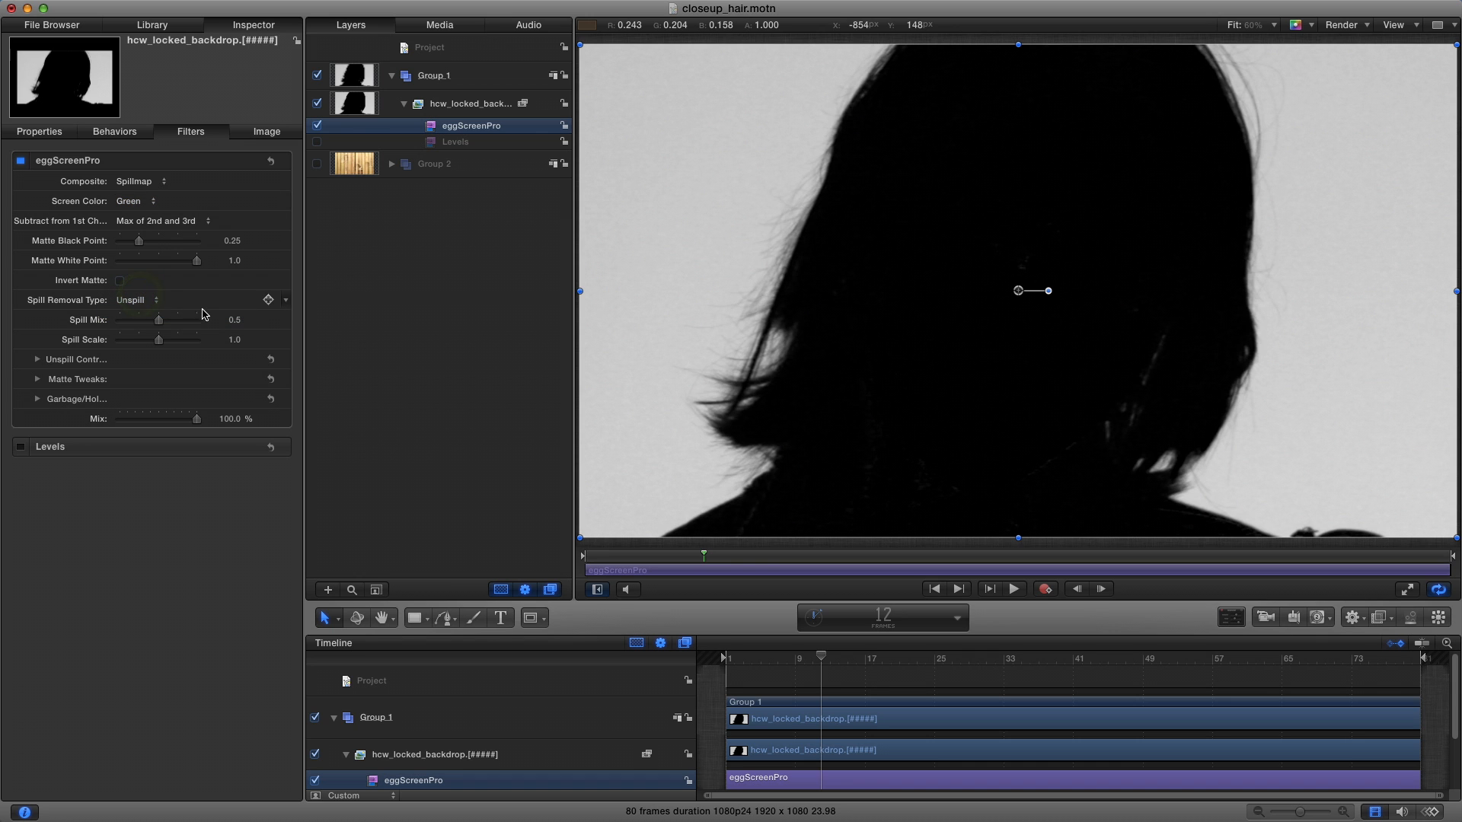
click(140, 182)
click(155, 158)
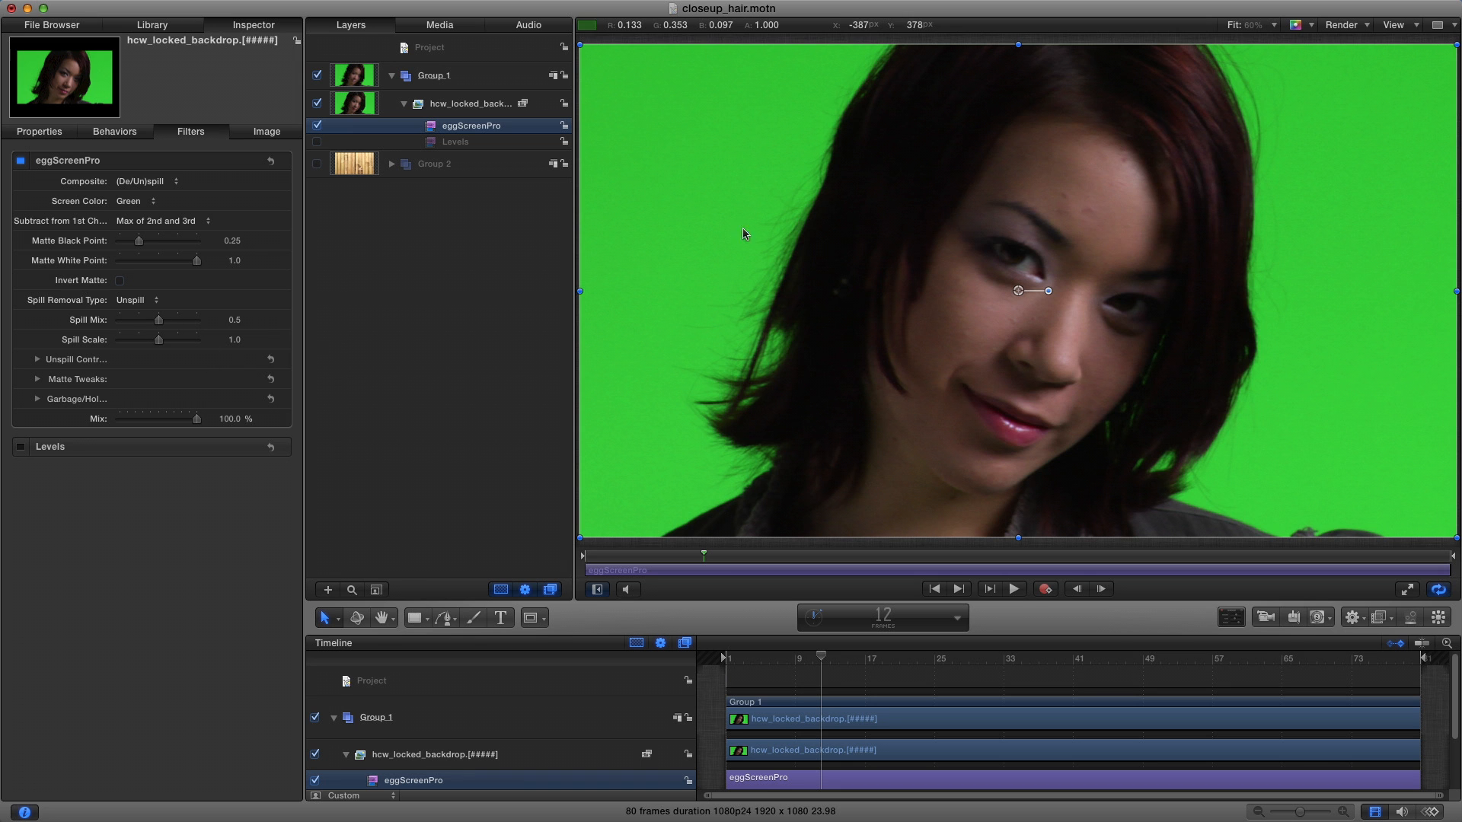
click(140, 304)
click(133, 288)
click(140, 301)
click(140, 313)
click(36, 361)
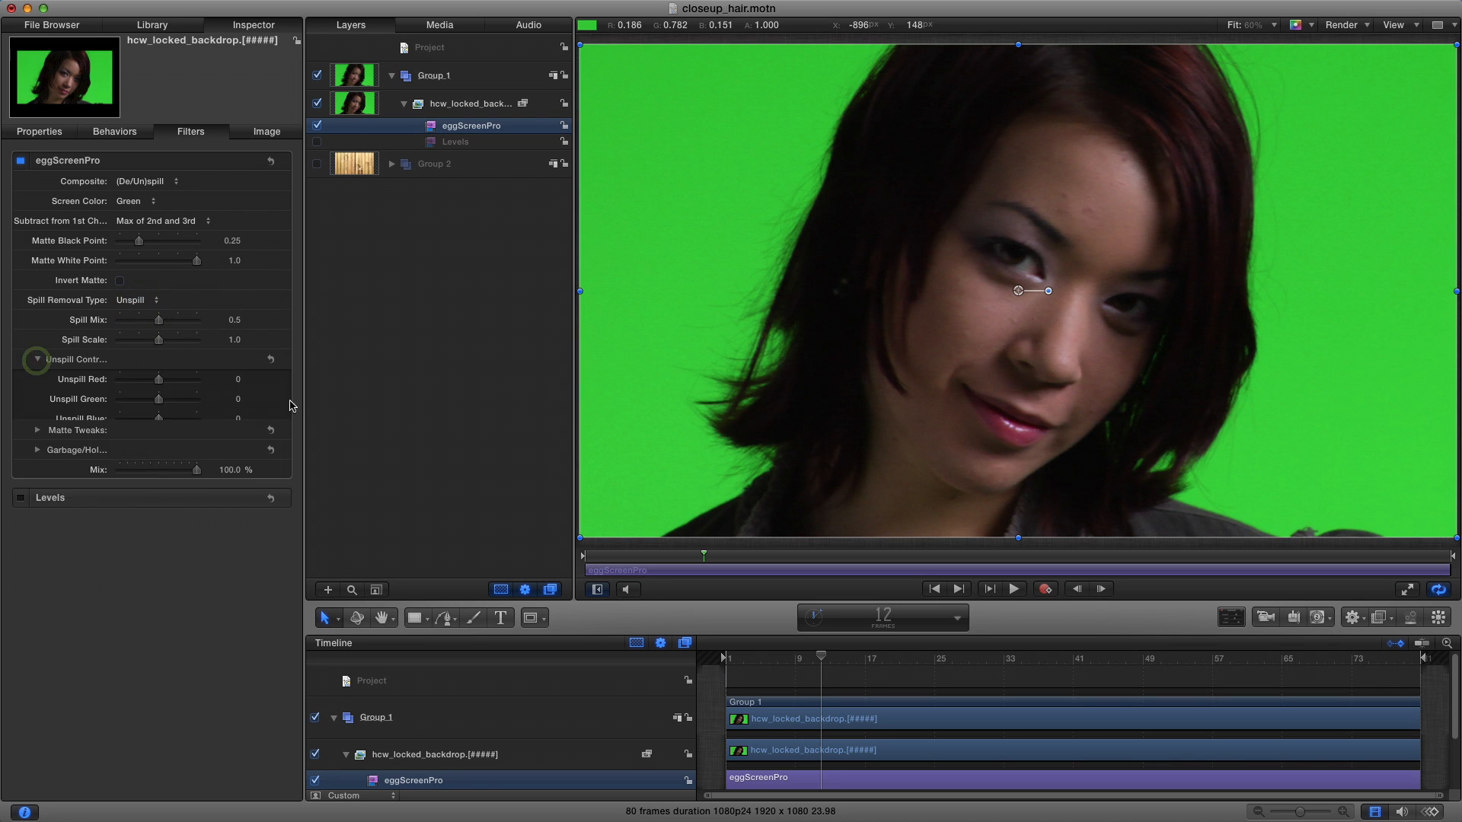
Step: Try shifting the unspill color with Unspill Red at 0.37, Green at -0.65 and Blue at -0.04
drag(157, 402, 185, 426)
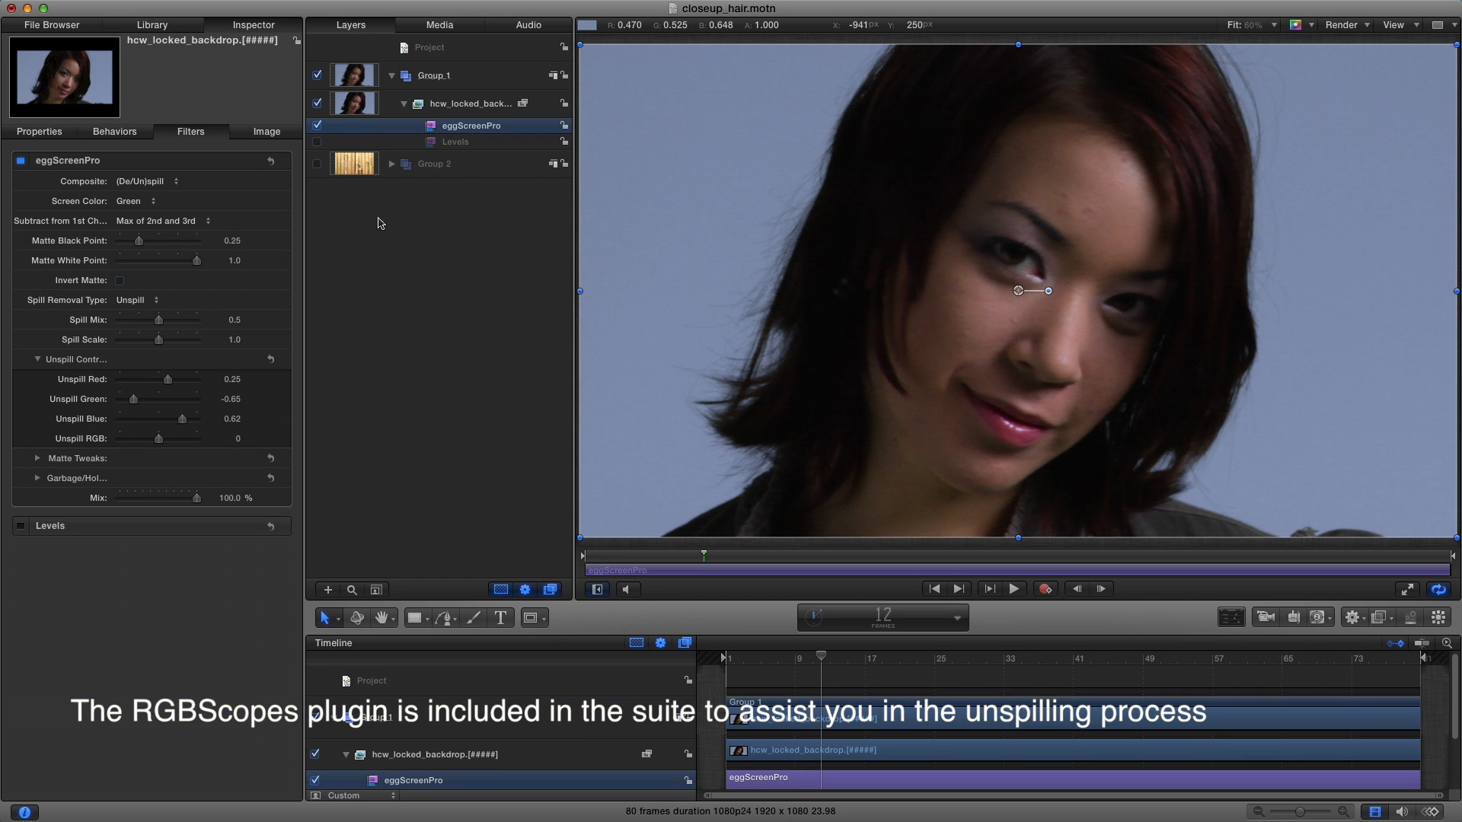
drag(173, 386, 157, 423)
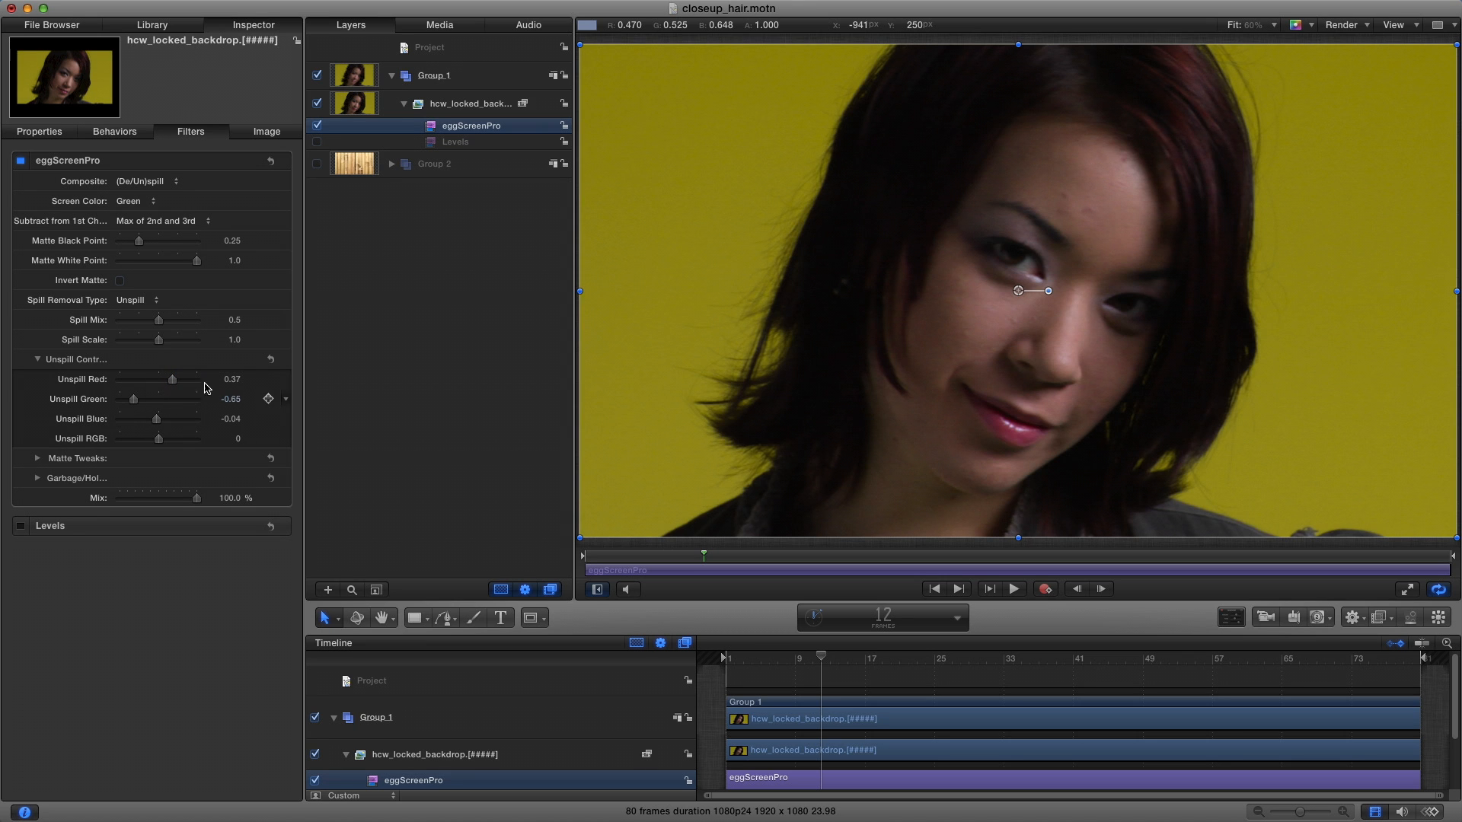
Step: Set Unspill Red to 0.89, Unspill Green to -0.25, Unspill Blue to 0.28 and Unspill RGB to -0.73
click(232, 380)
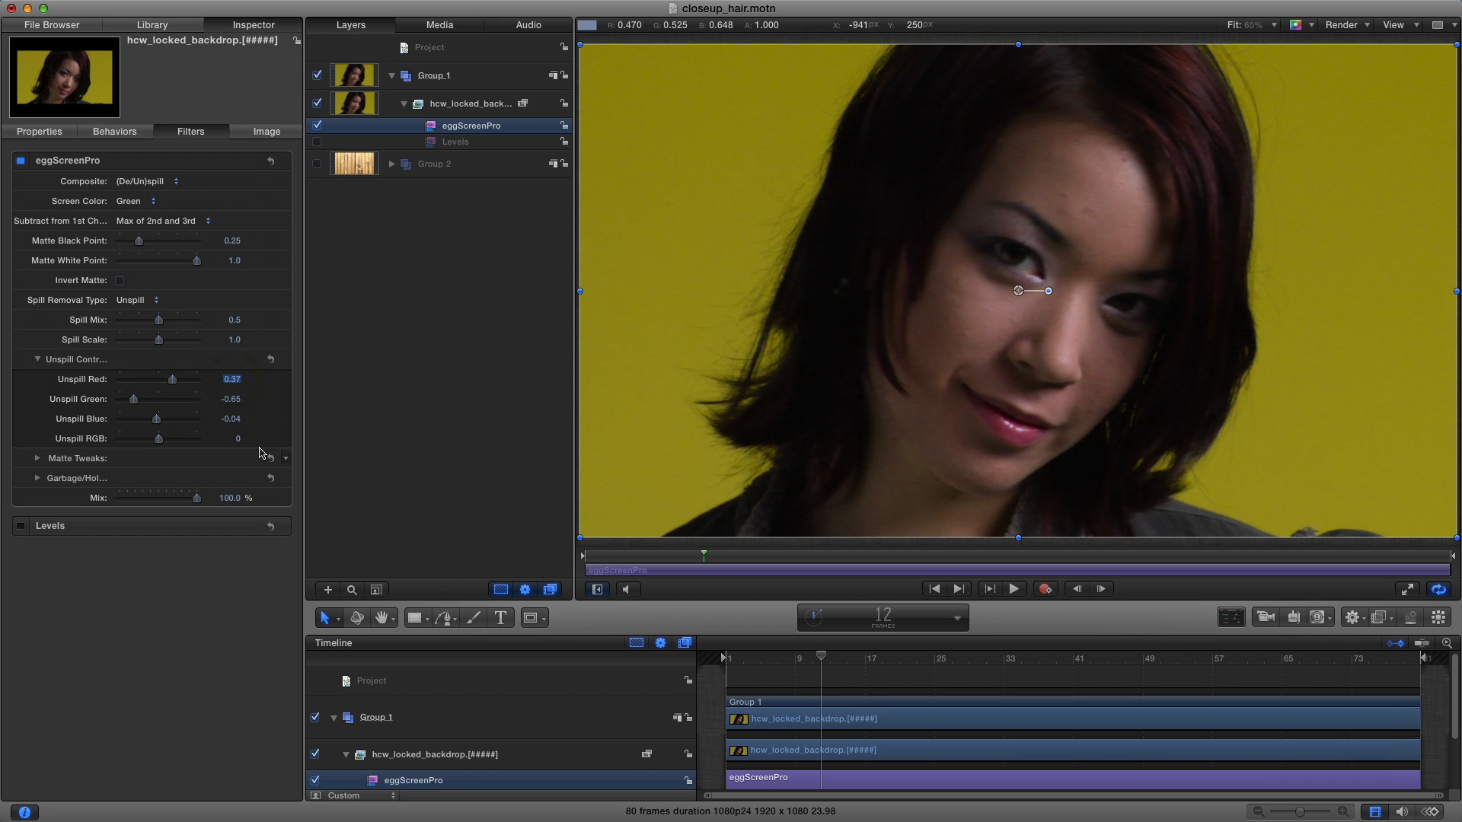
key(BackSpace)
text(.89)
key(Return)
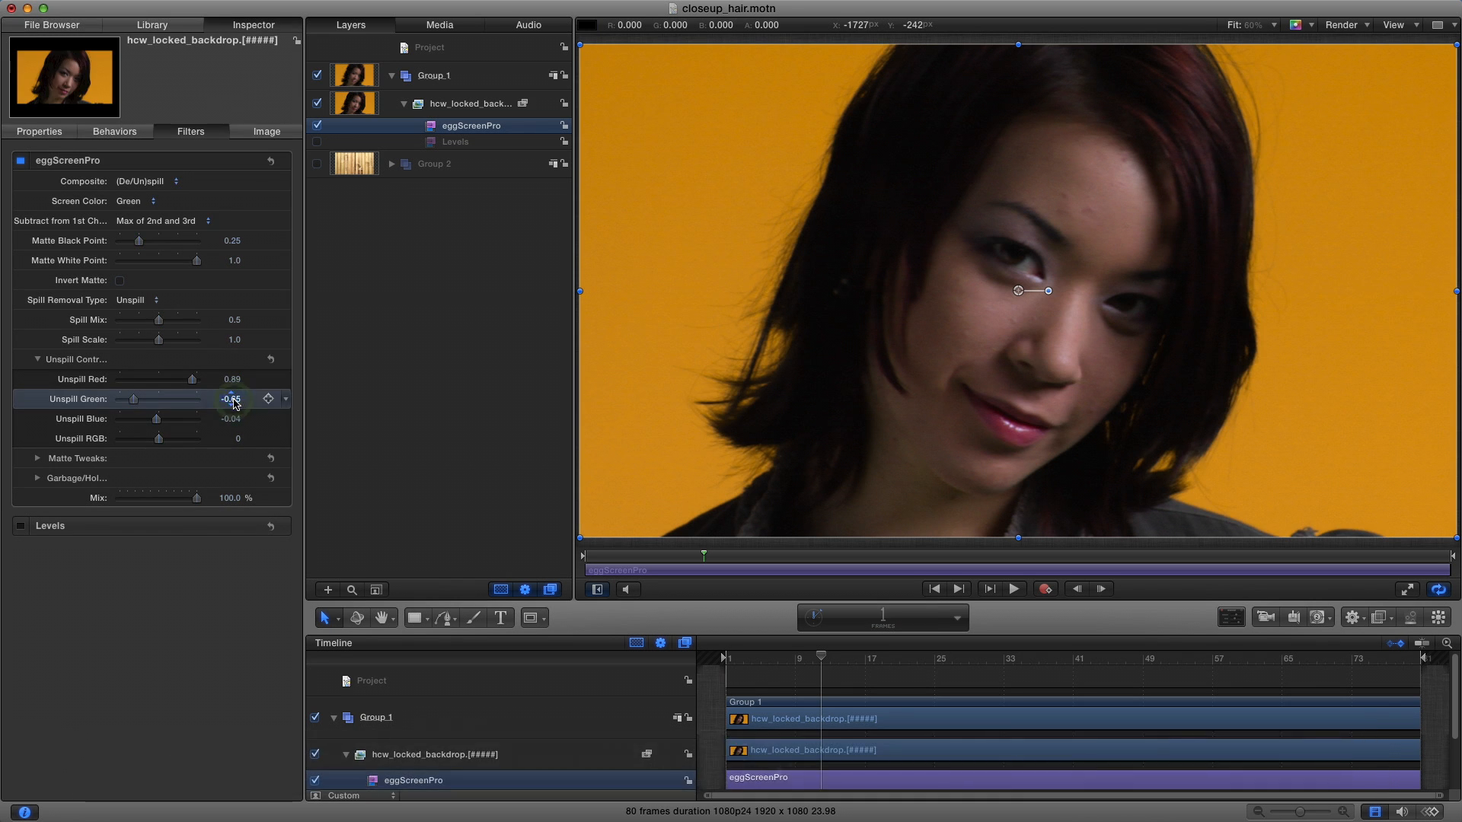
text(-.25)
key(Tab)
text(.28)
key(Tab)
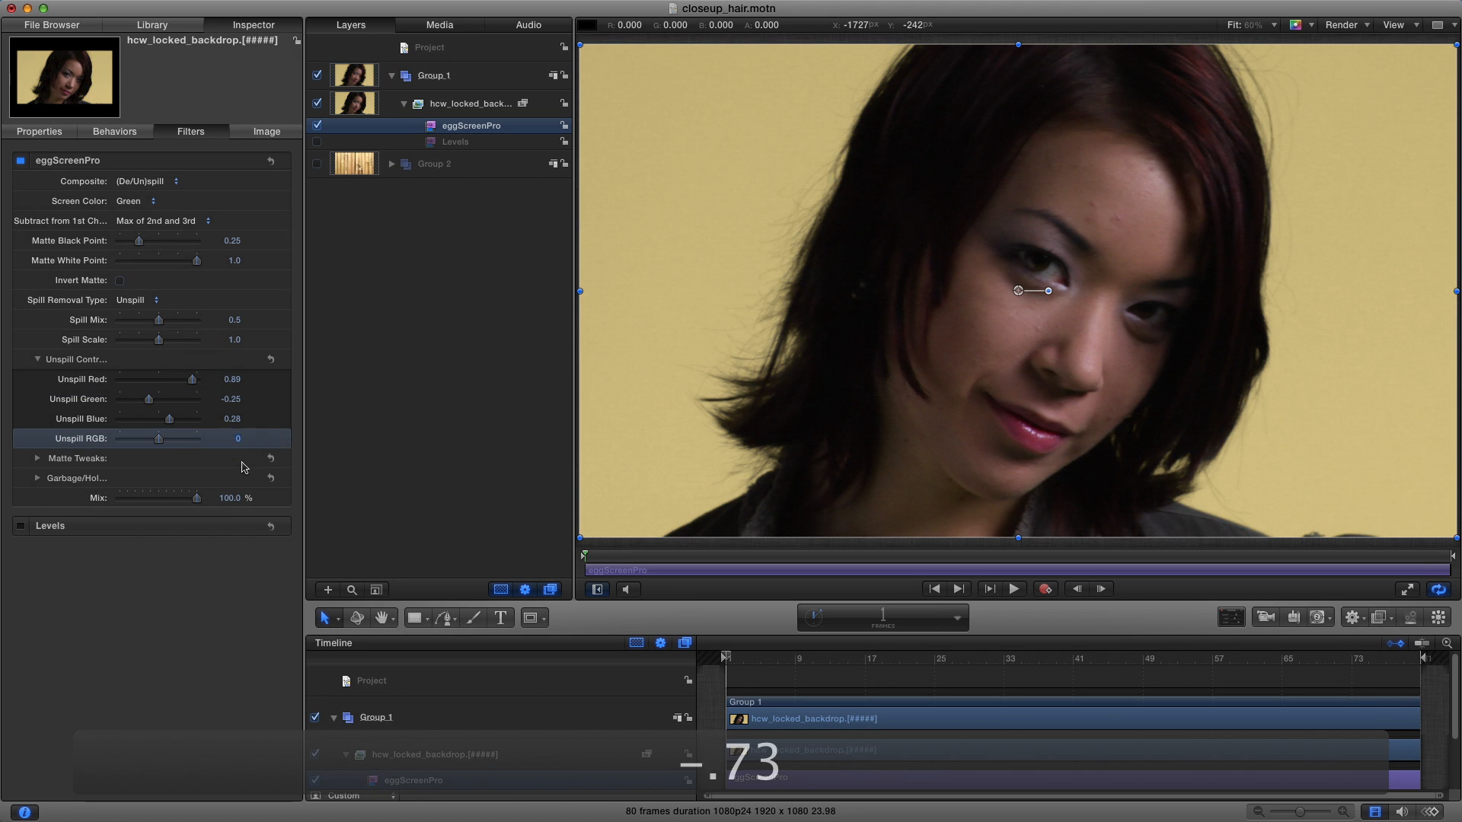
double_click(235, 440)
text(-.73)
key(Return)
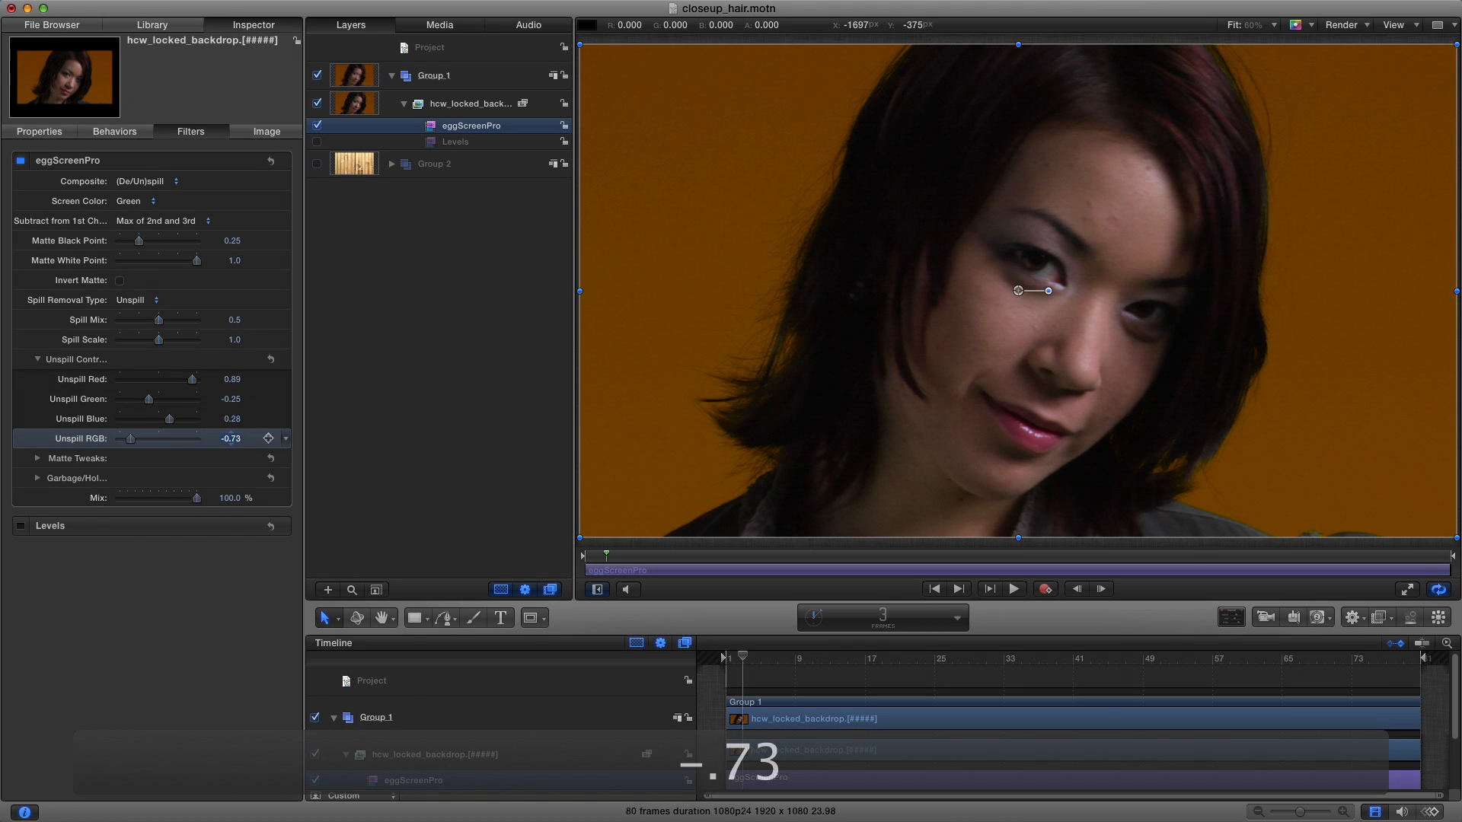
Step: Output the key as Final Transparency and enable the Group 2 bamboo background behind the subject
click(164, 184)
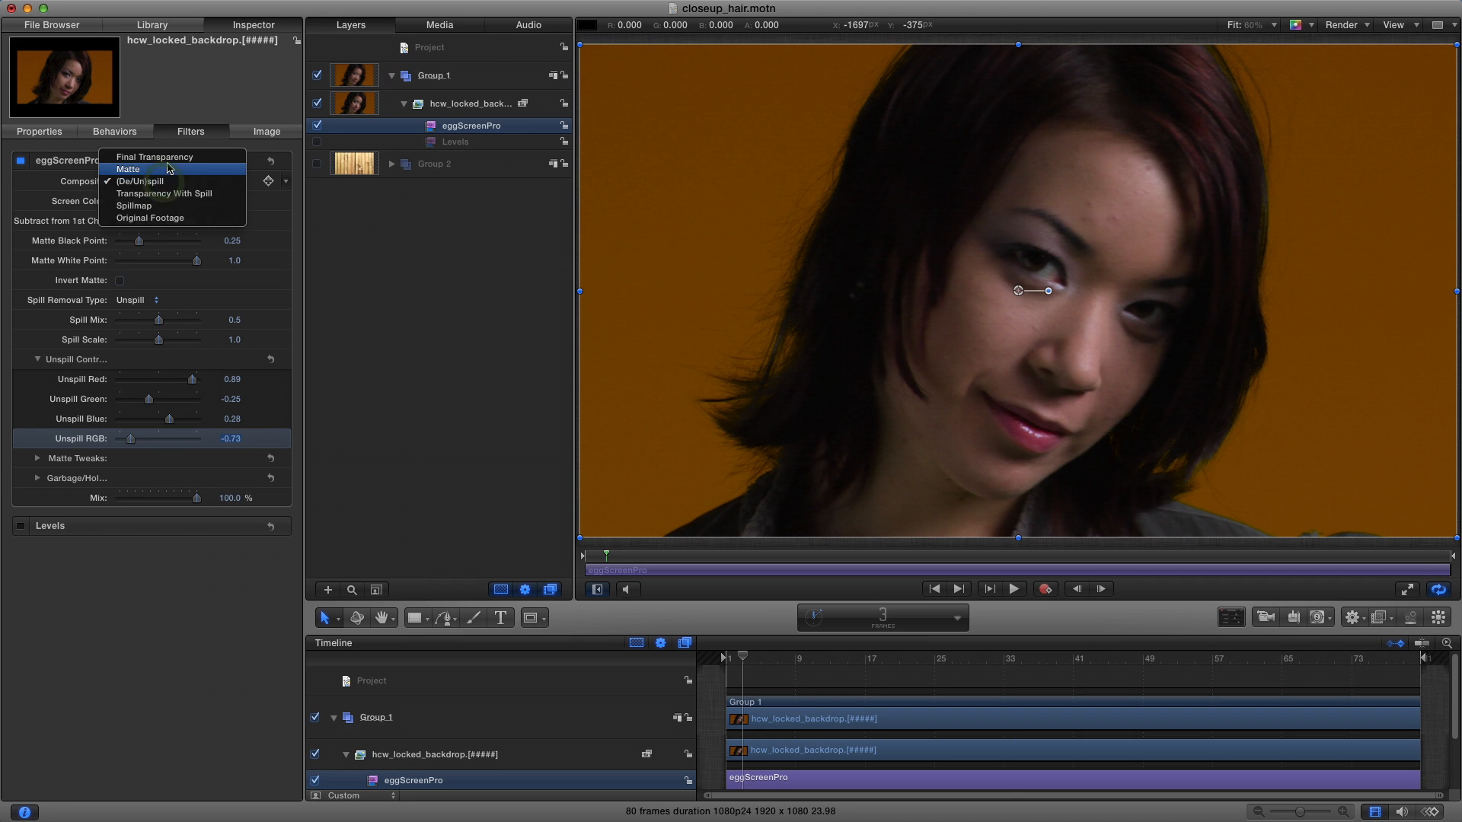
click(169, 158)
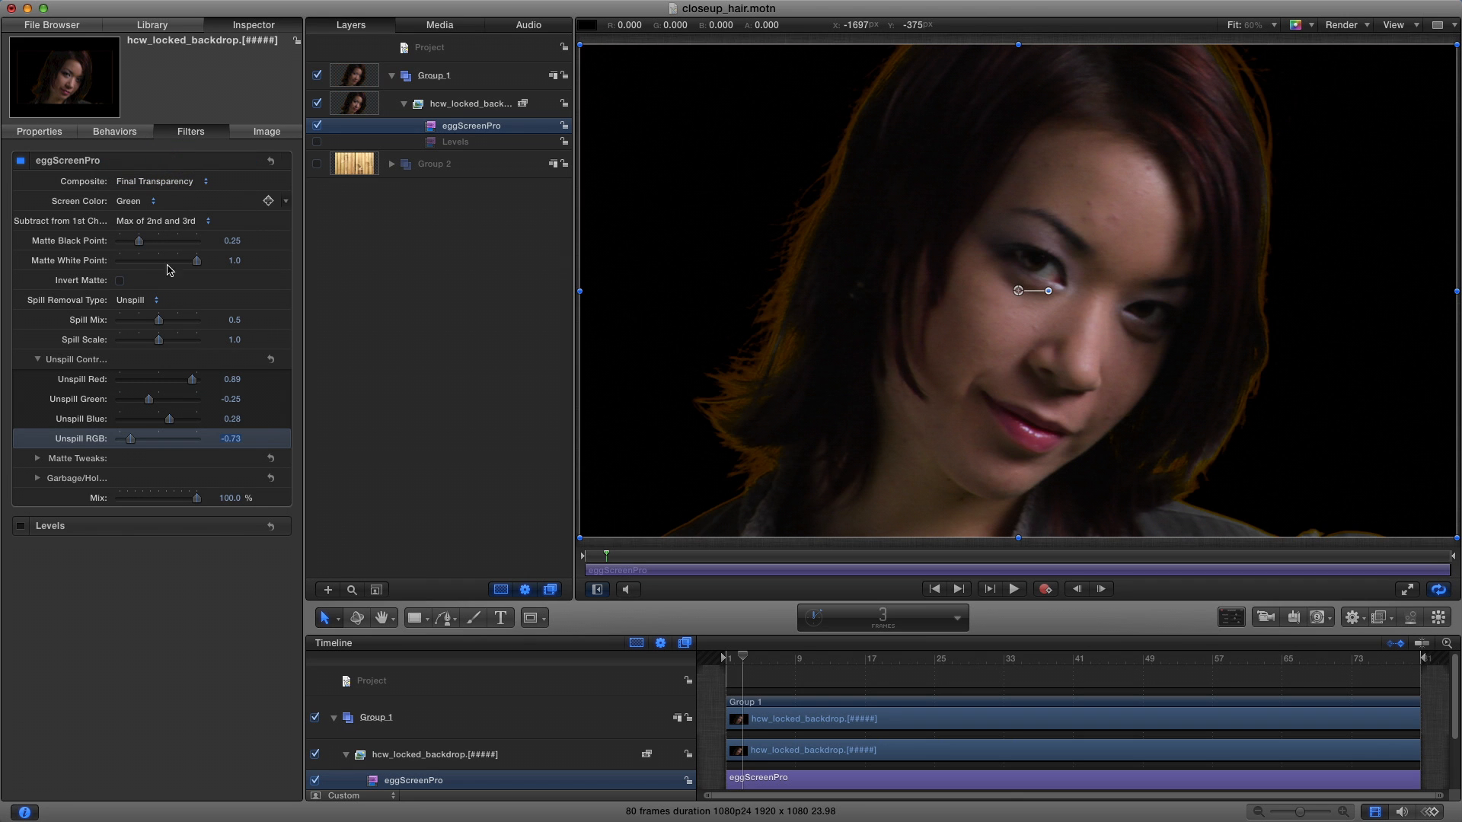
click(317, 164)
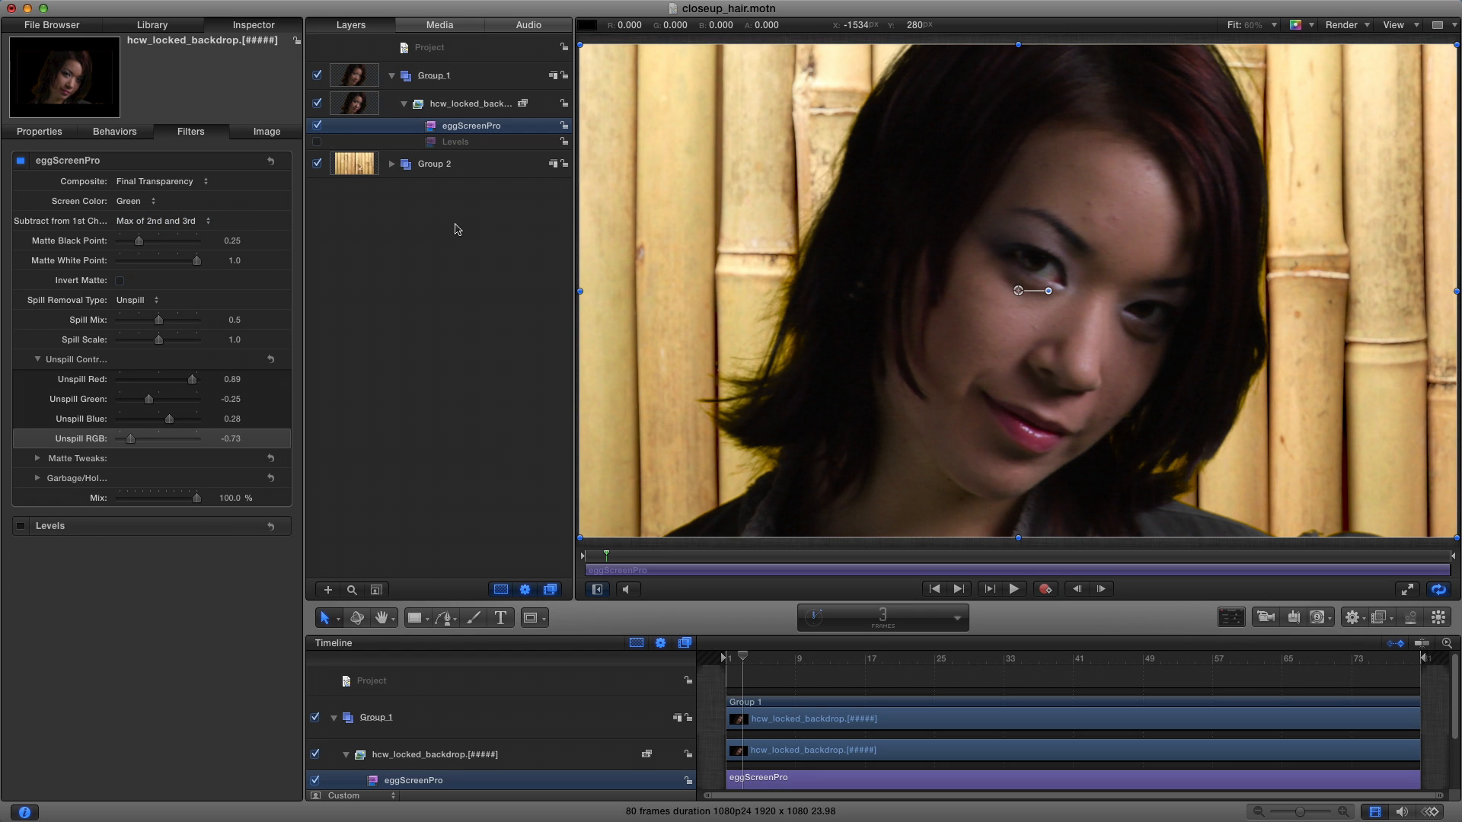
Step: Reorder the clip's filters so Levels sits above eggScreenPro, and enable Levels
drag(438, 127, 440, 126)
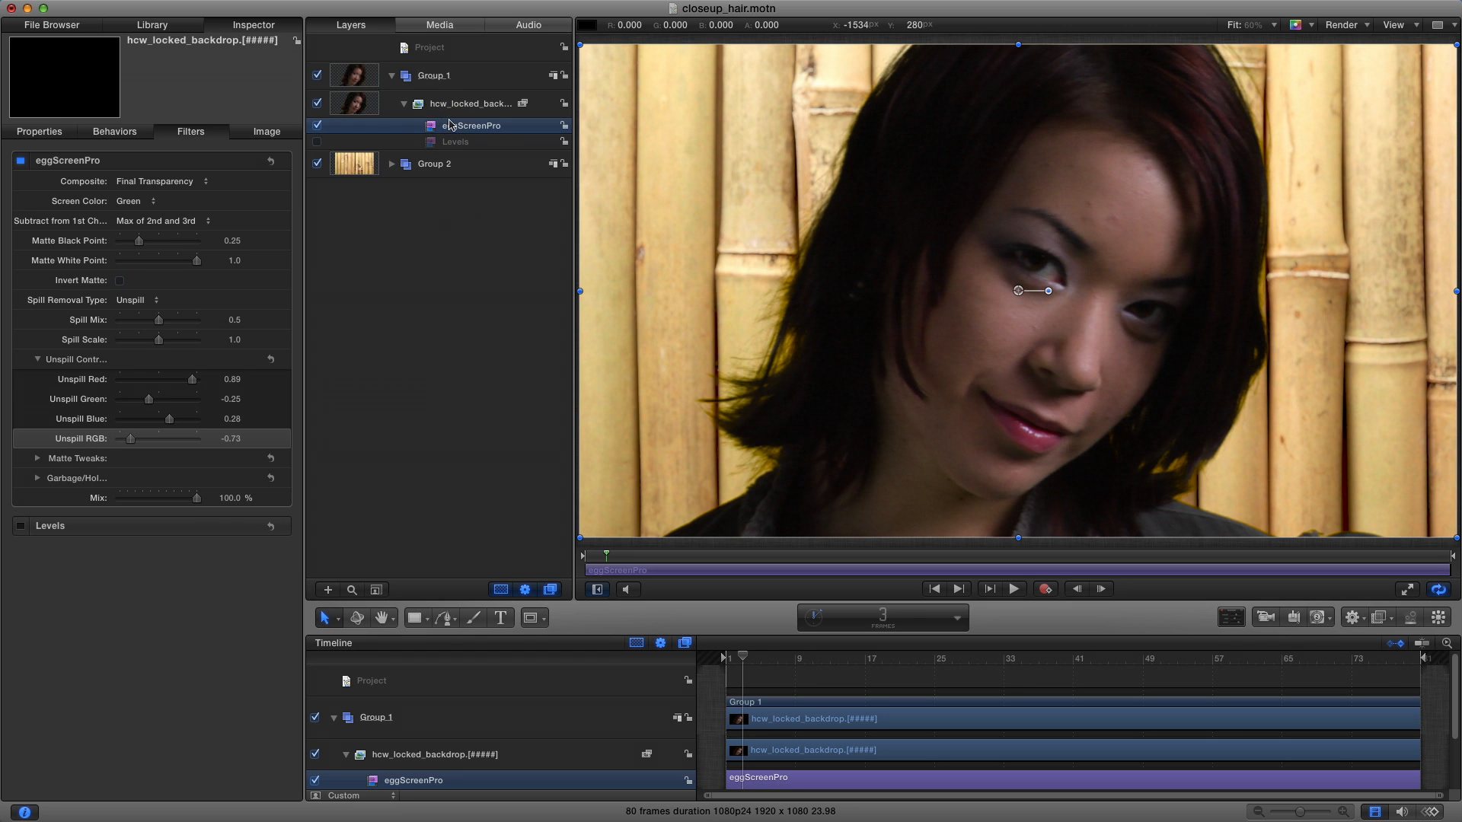
key(super+z)
click(318, 126)
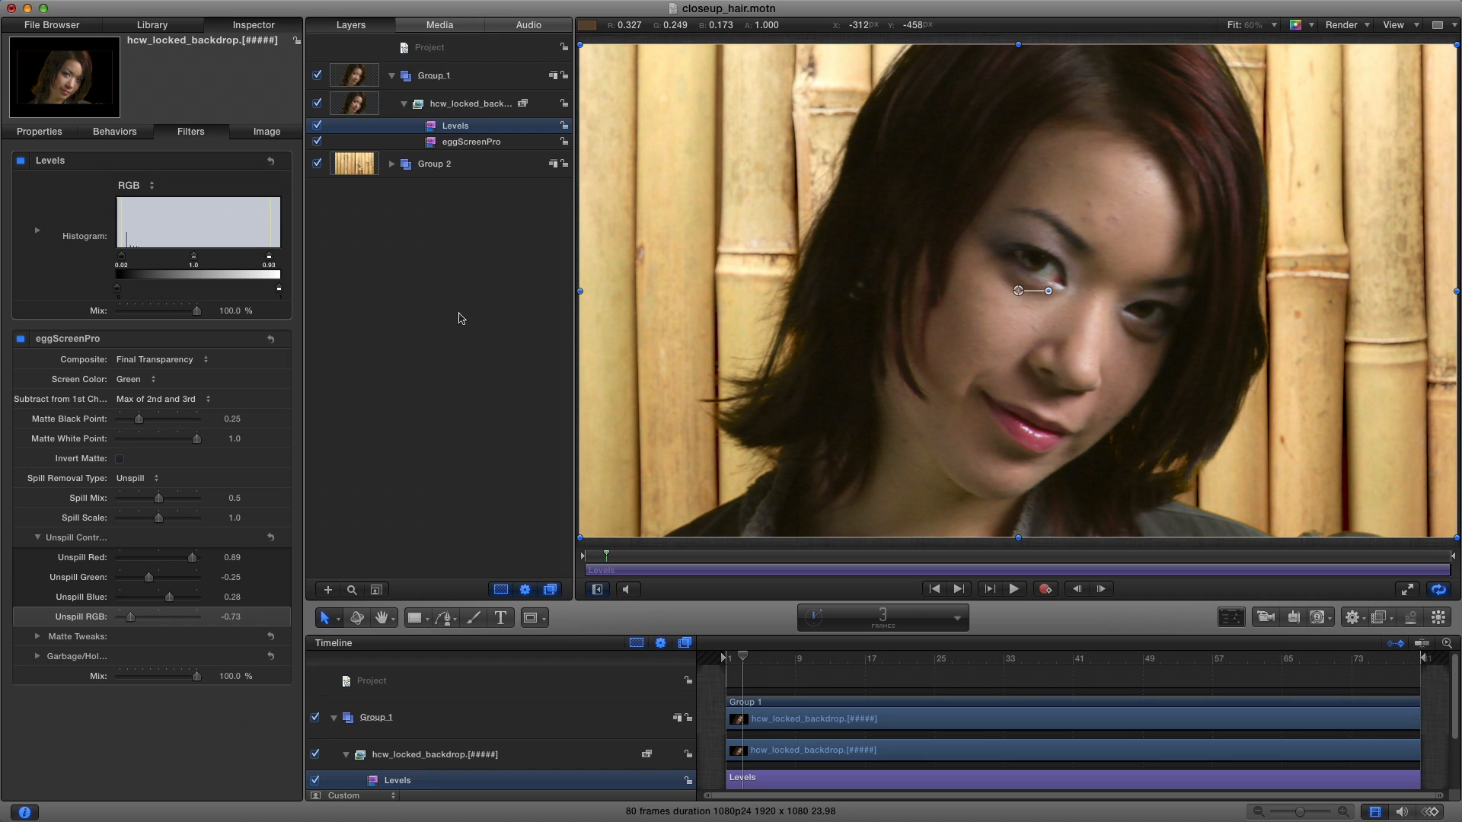
Step: Examine eggScreenPro's Matte Tweaks and Garbage/Holdout matte parameters, and collapse these groups along with the Unspill controls
click(37, 537)
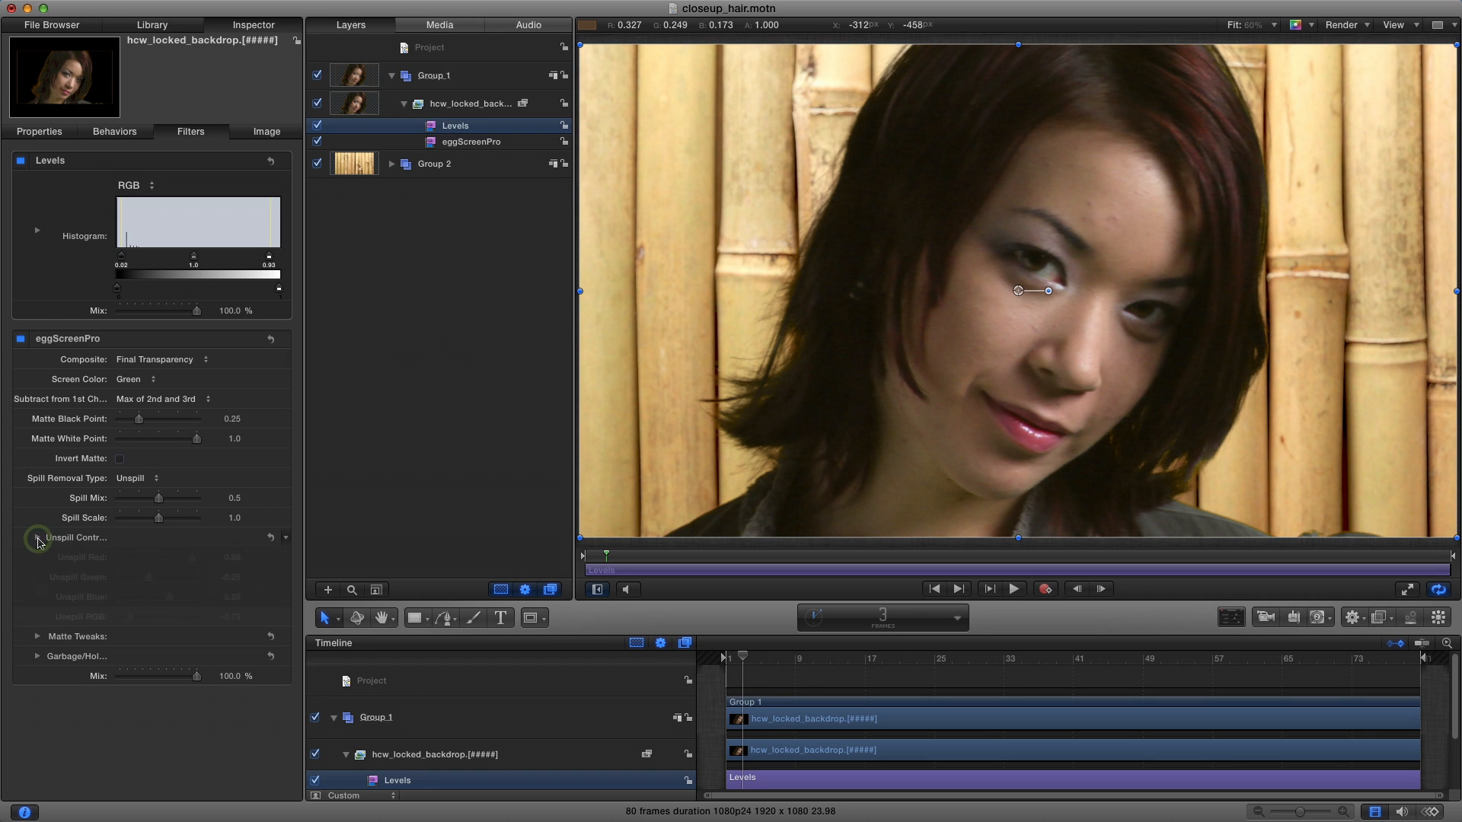
click(38, 558)
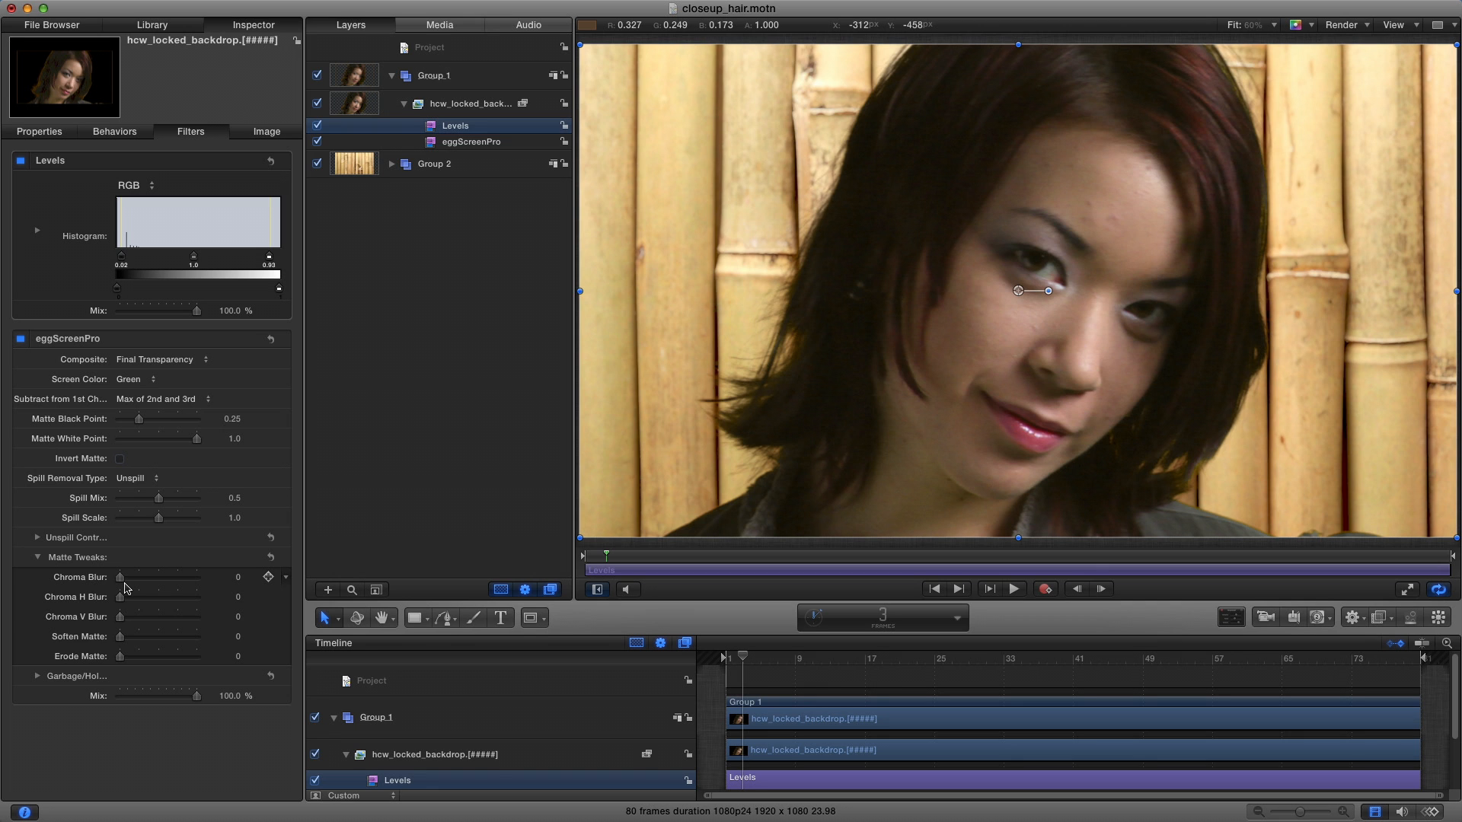
click(125, 637)
drag(126, 642, 87, 659)
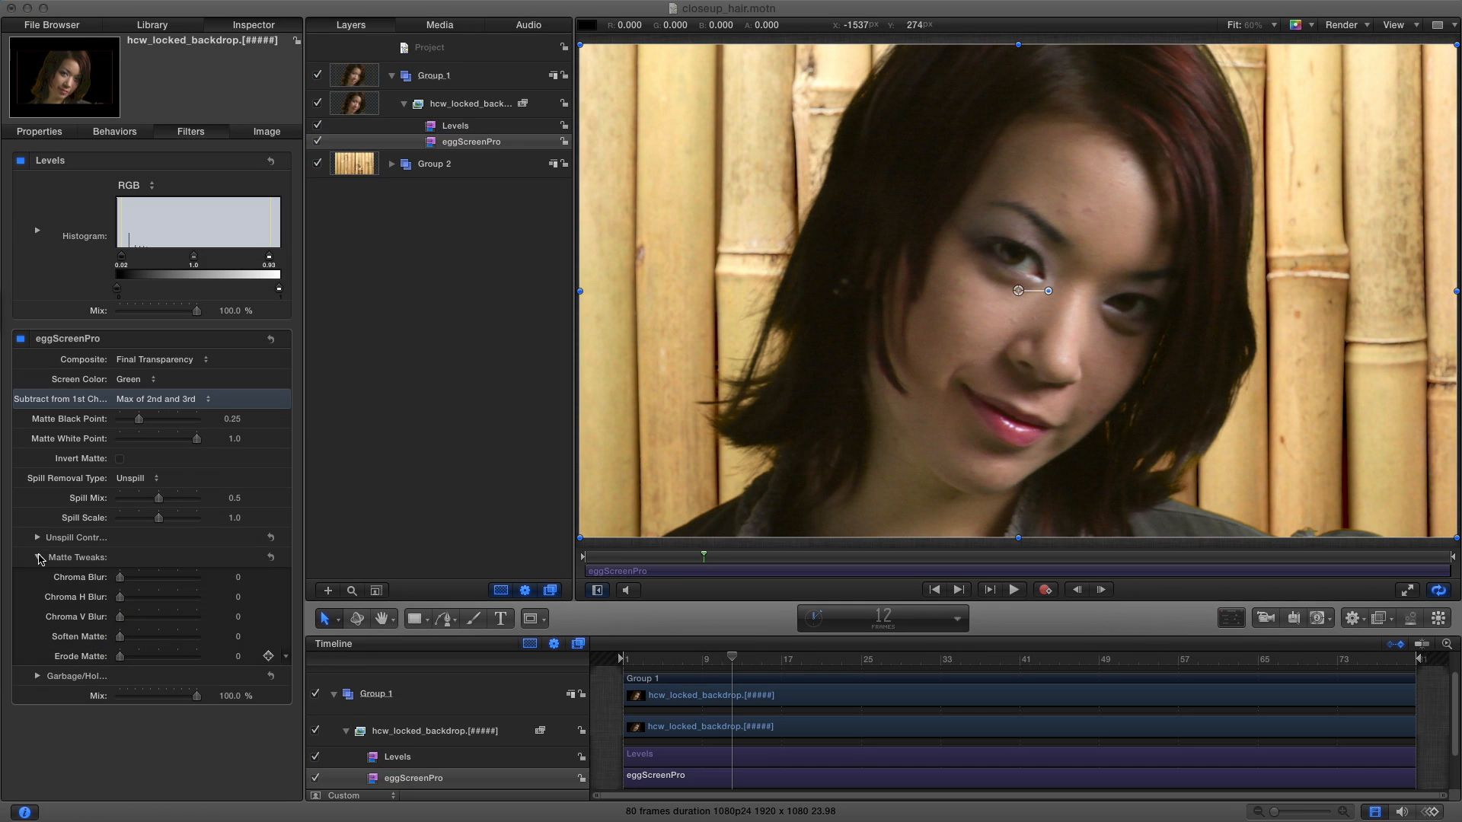
click(37, 557)
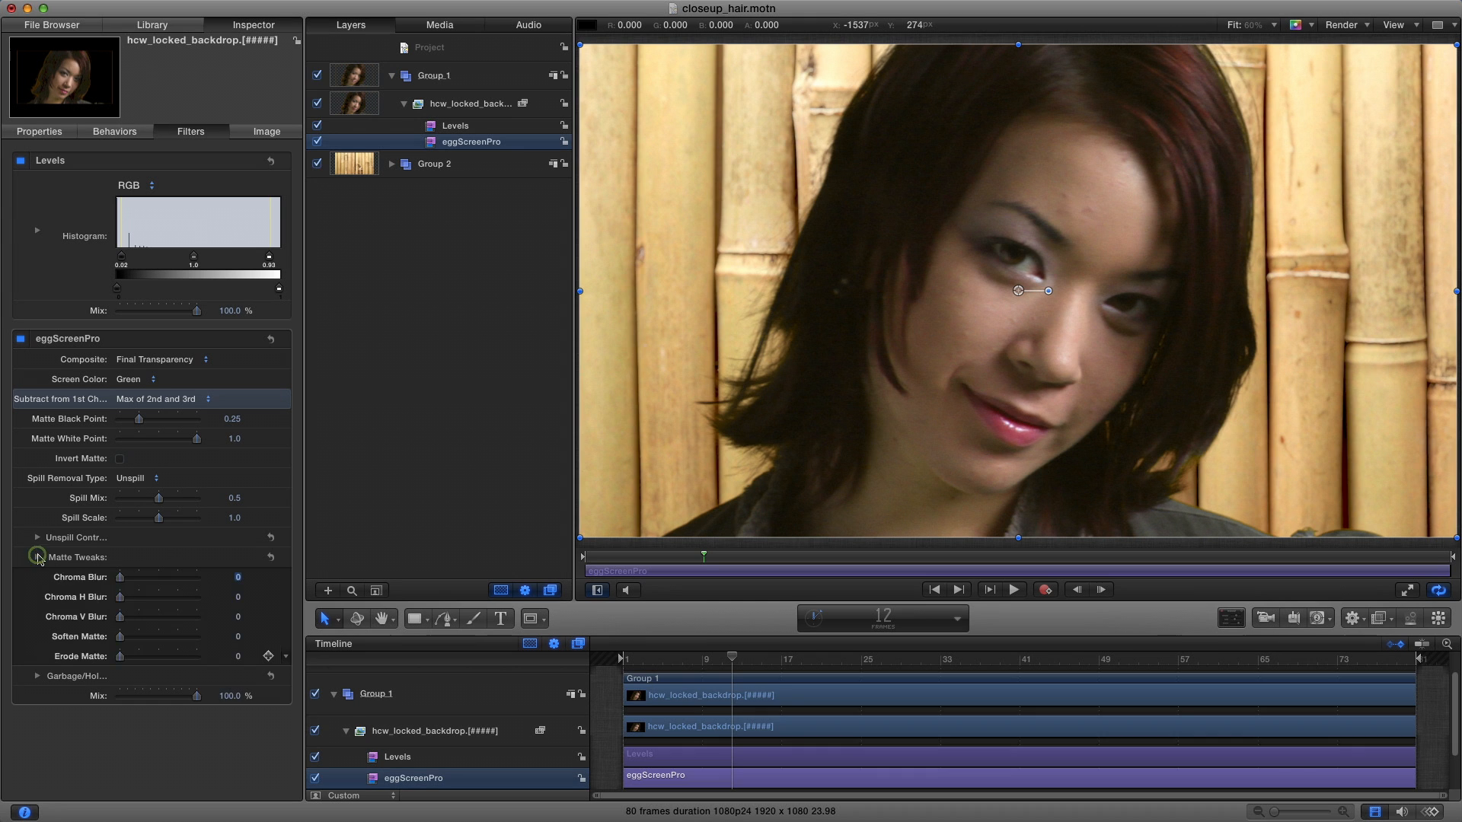
click(38, 578)
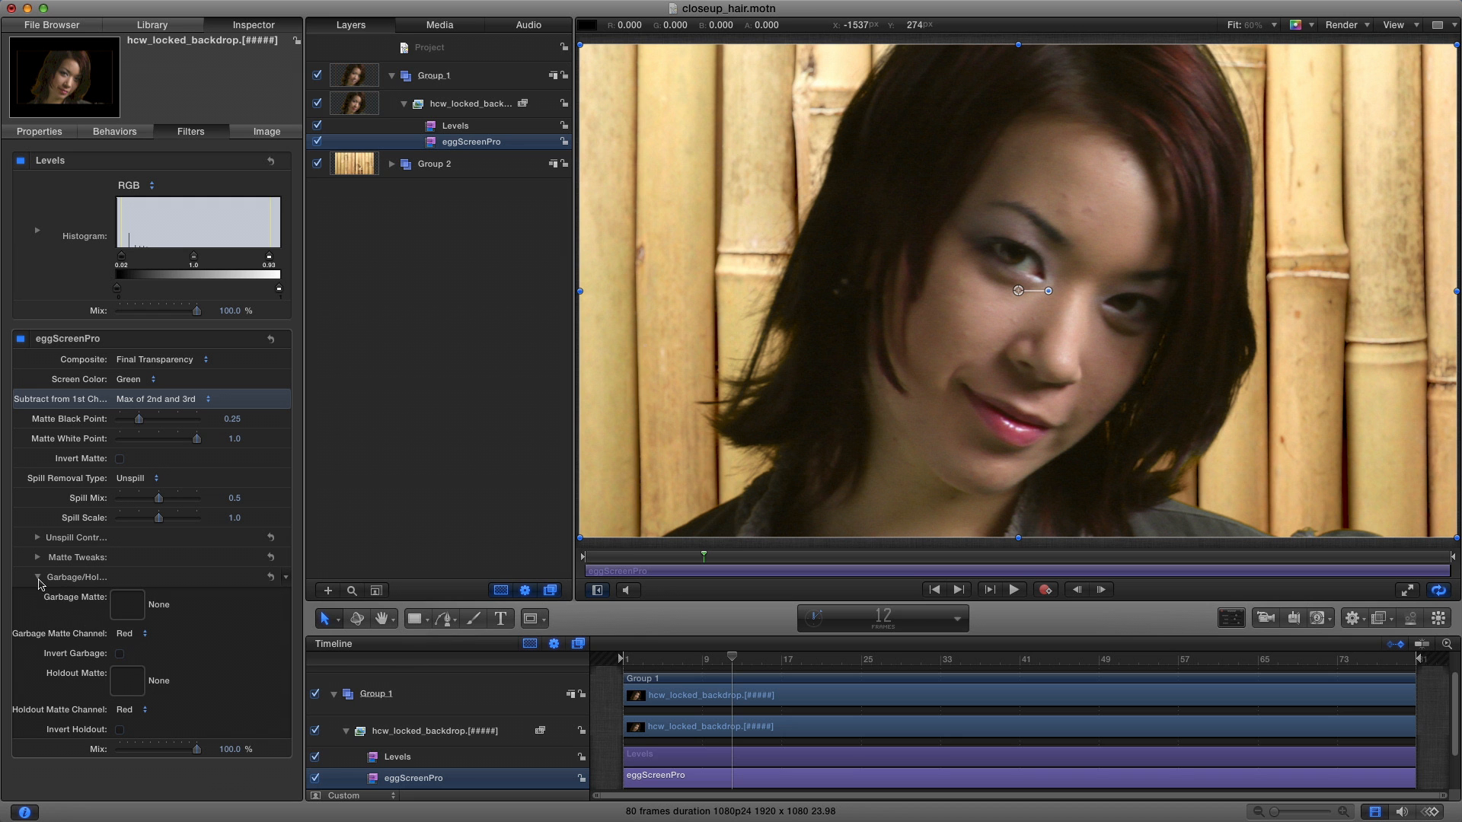
click(38, 578)
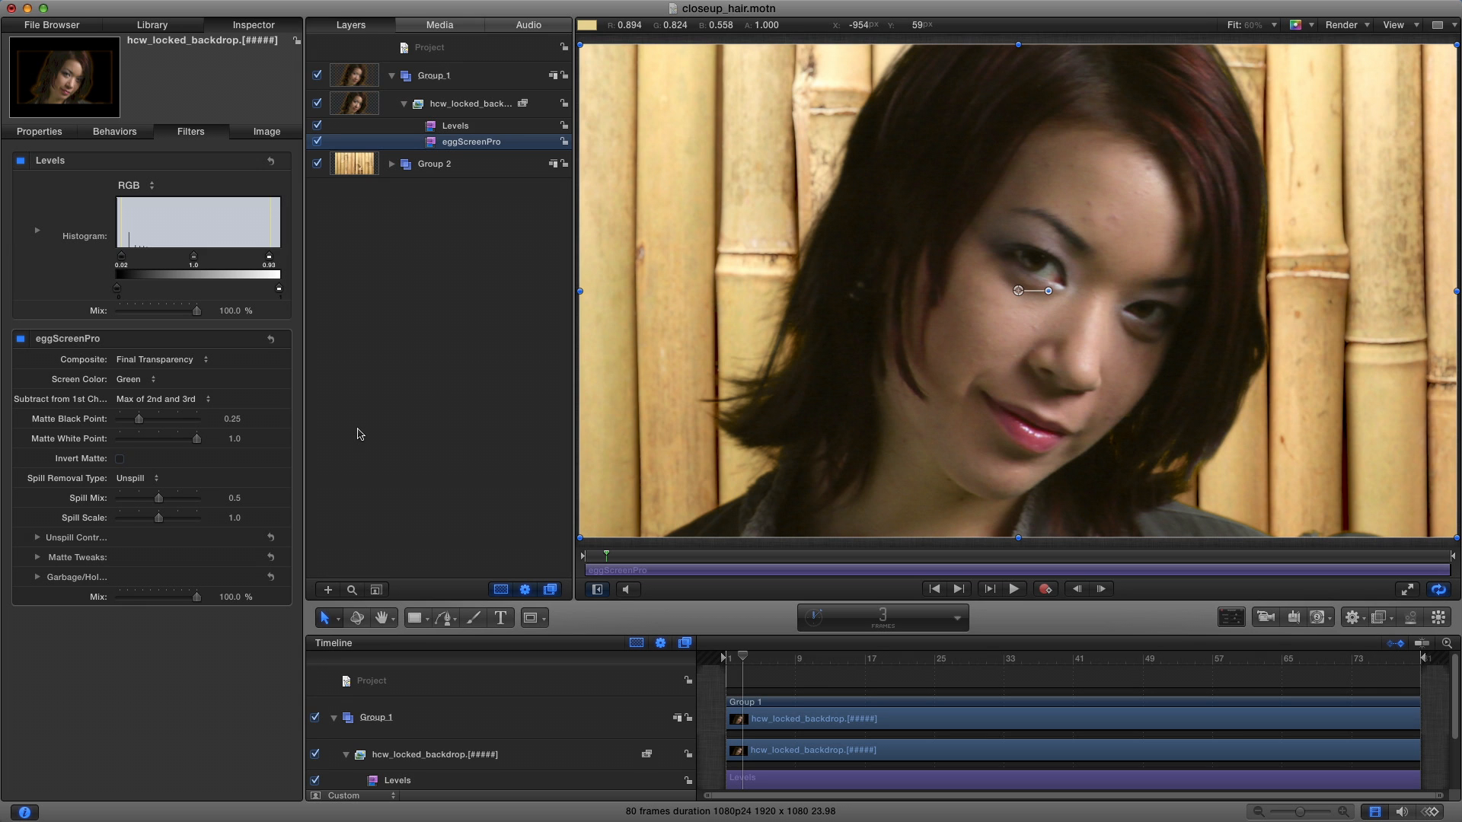
Step: Compare eggScreenPro's Matte, (De/Un)spill, Transparency With Spill and Spillmap composite outputs
click(163, 359)
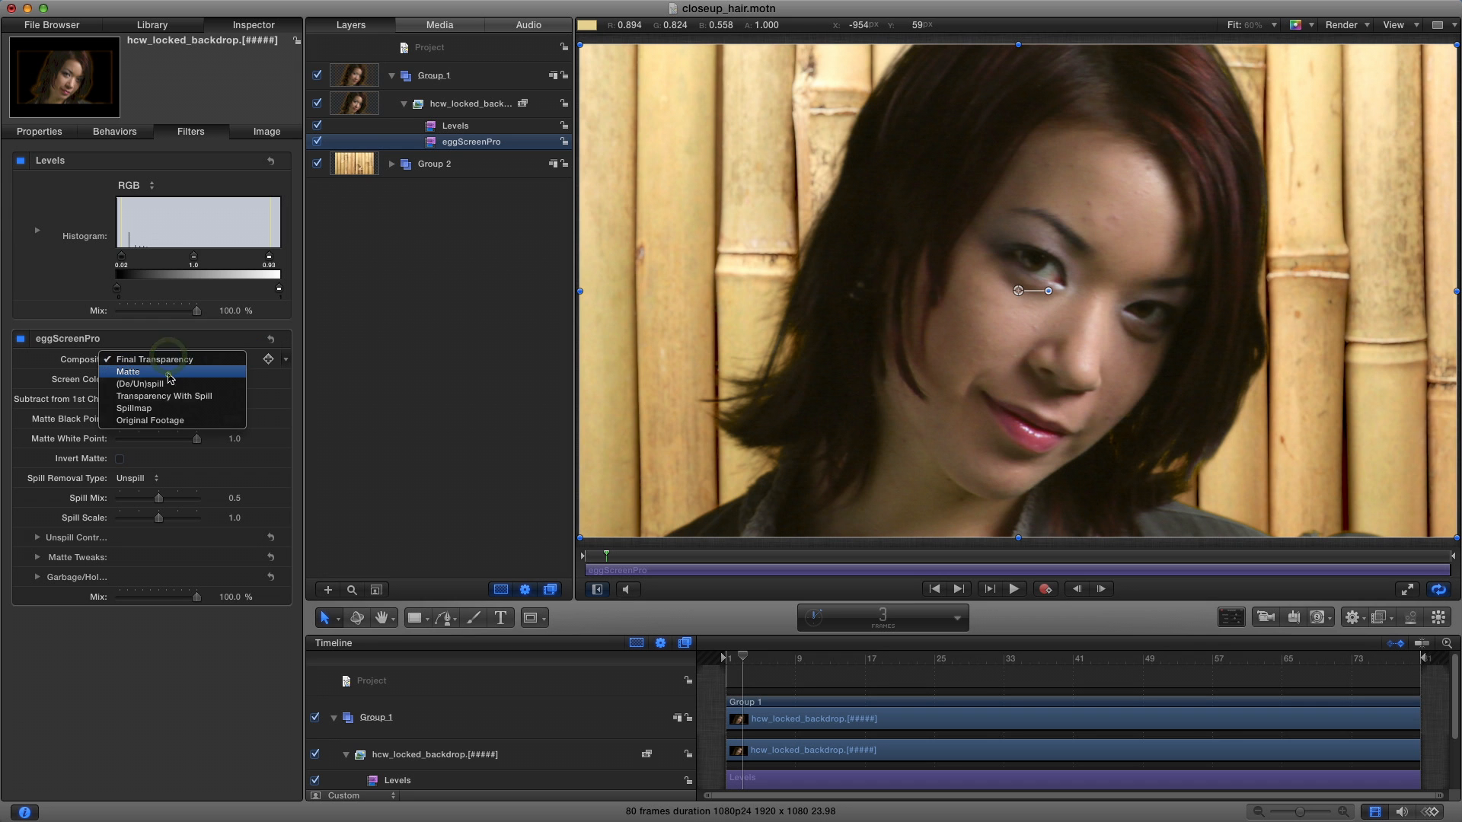
click(169, 373)
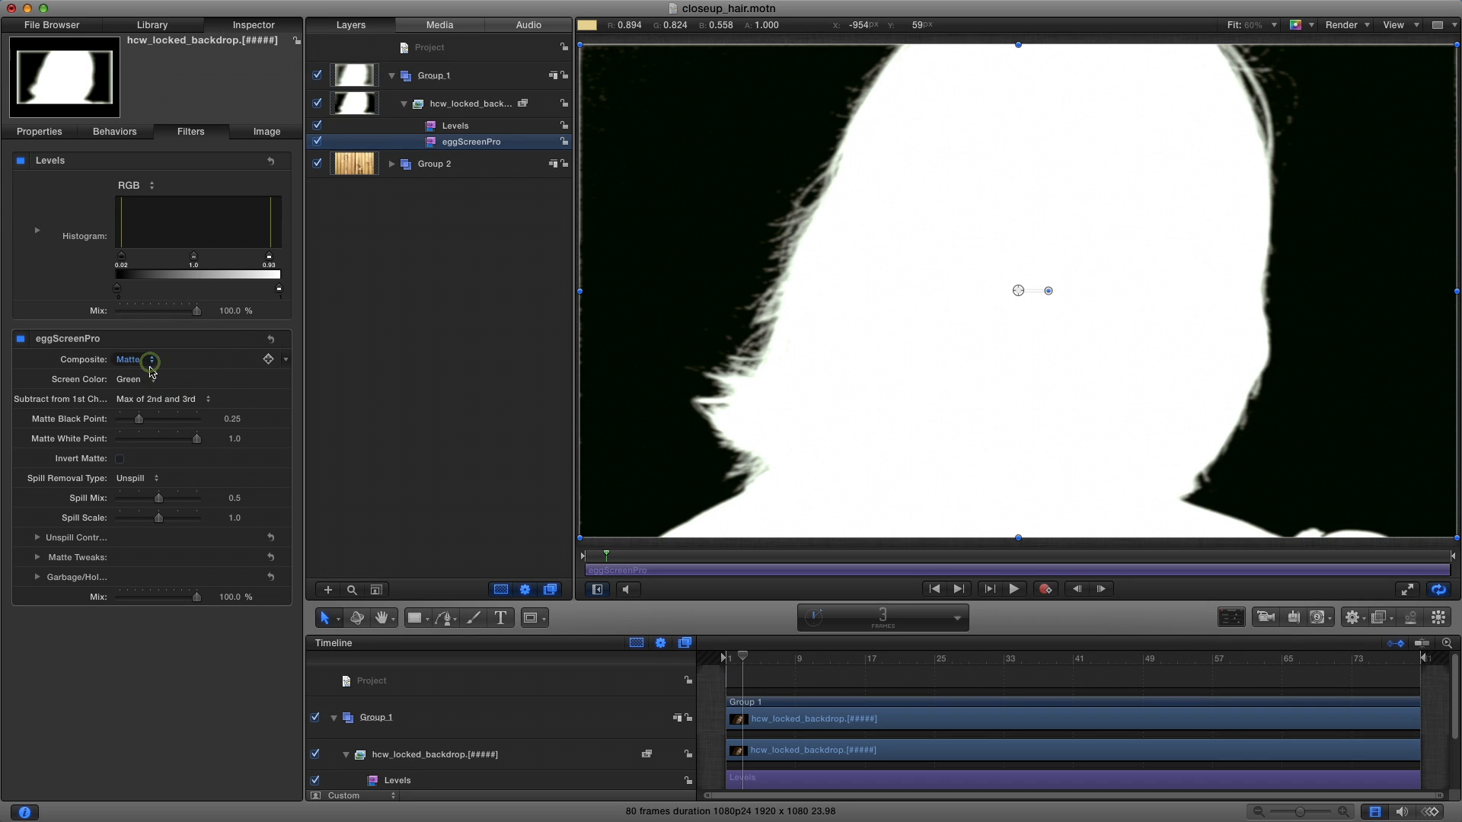
click(150, 361)
click(152, 371)
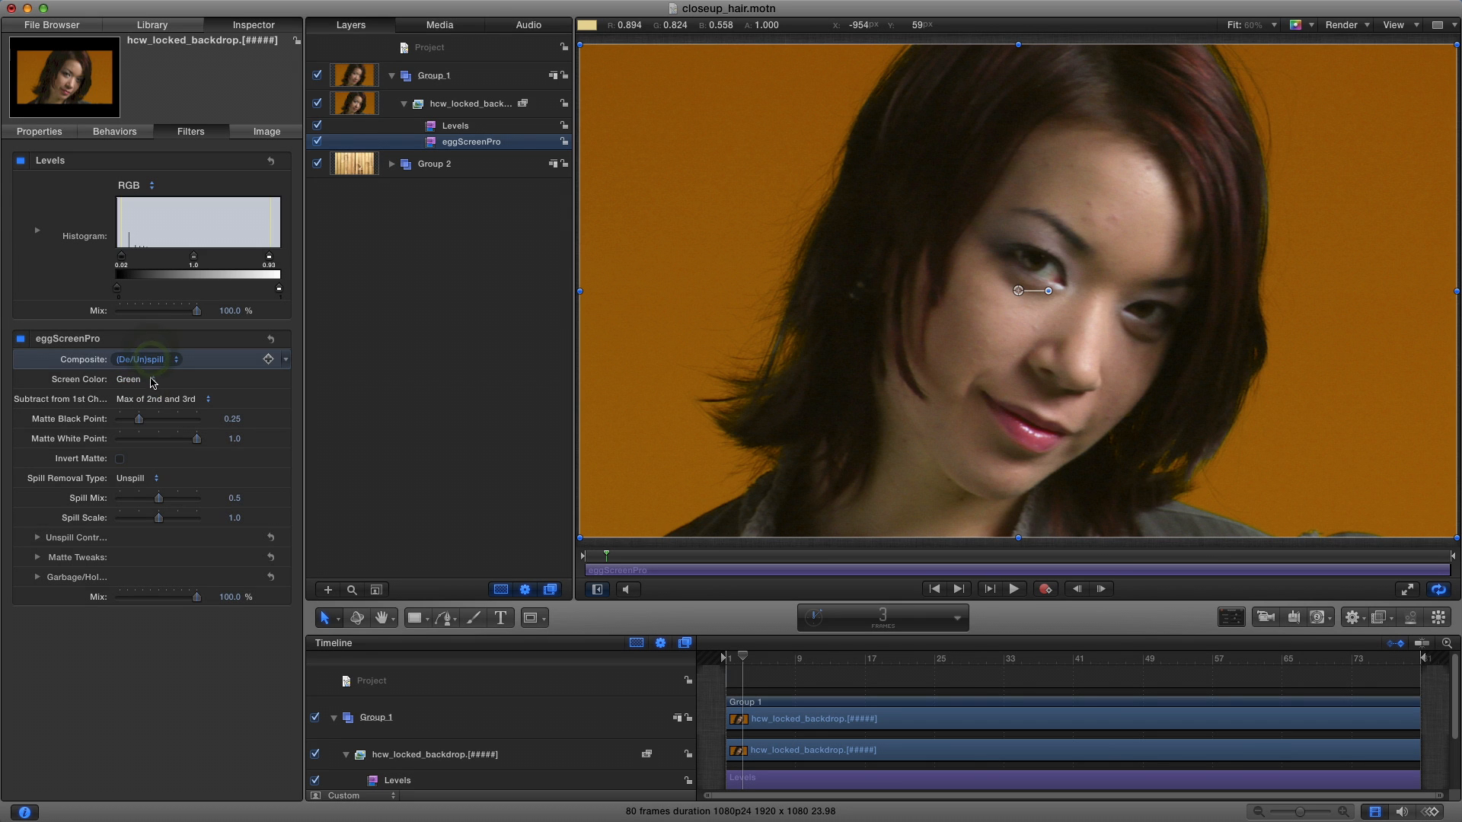
click(153, 361)
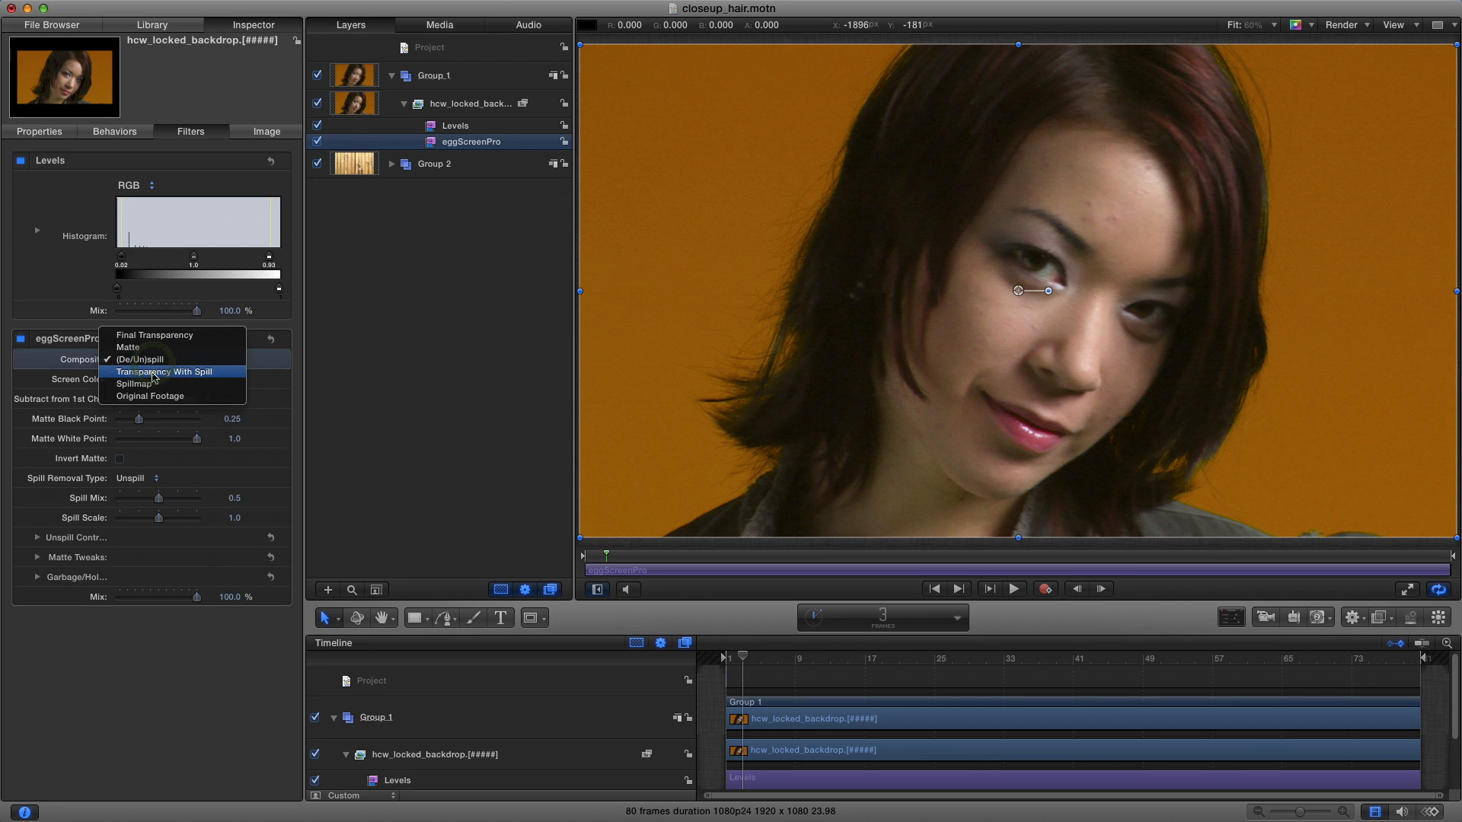
click(153, 364)
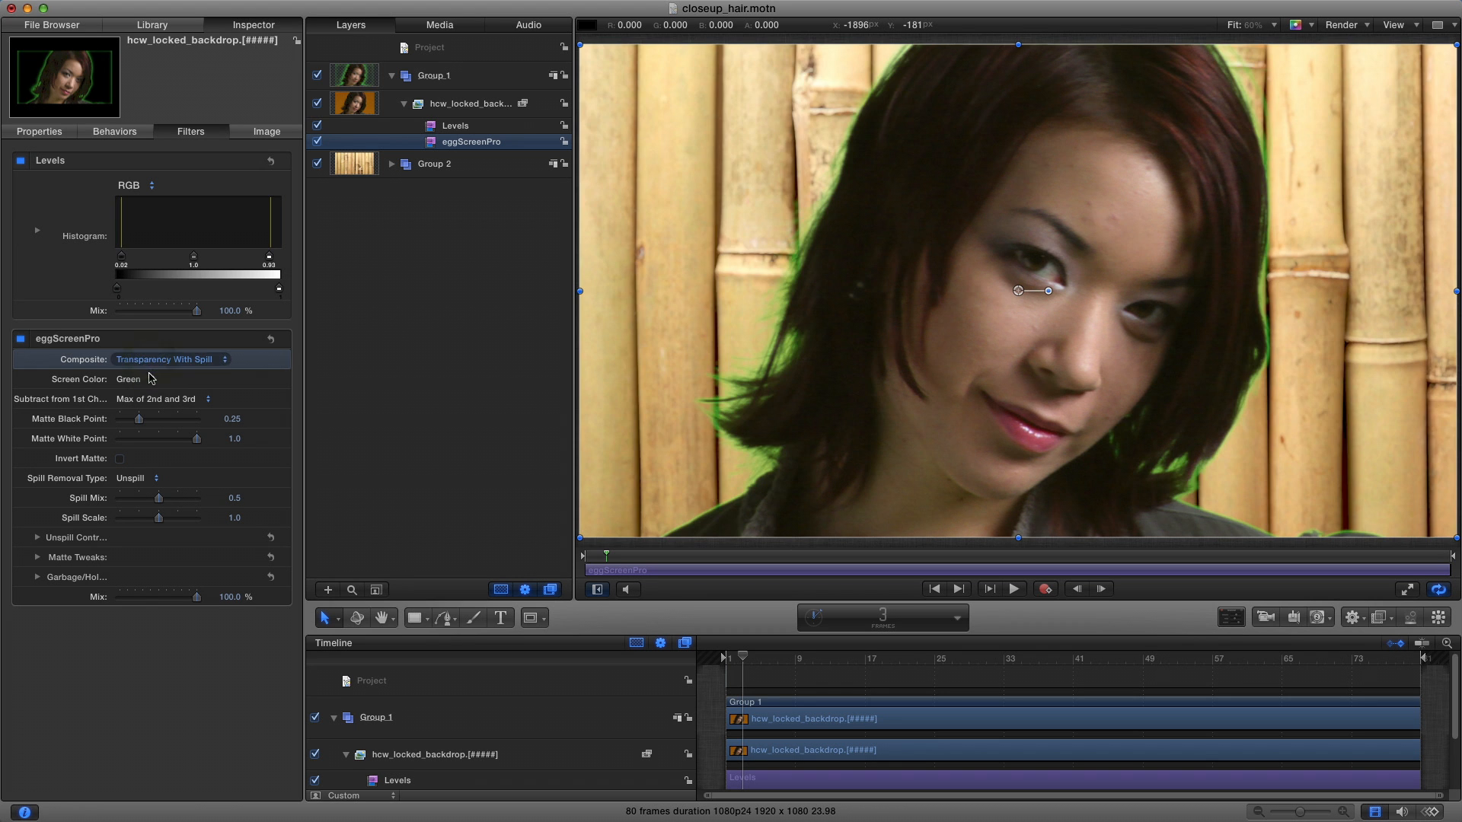
click(151, 363)
click(150, 372)
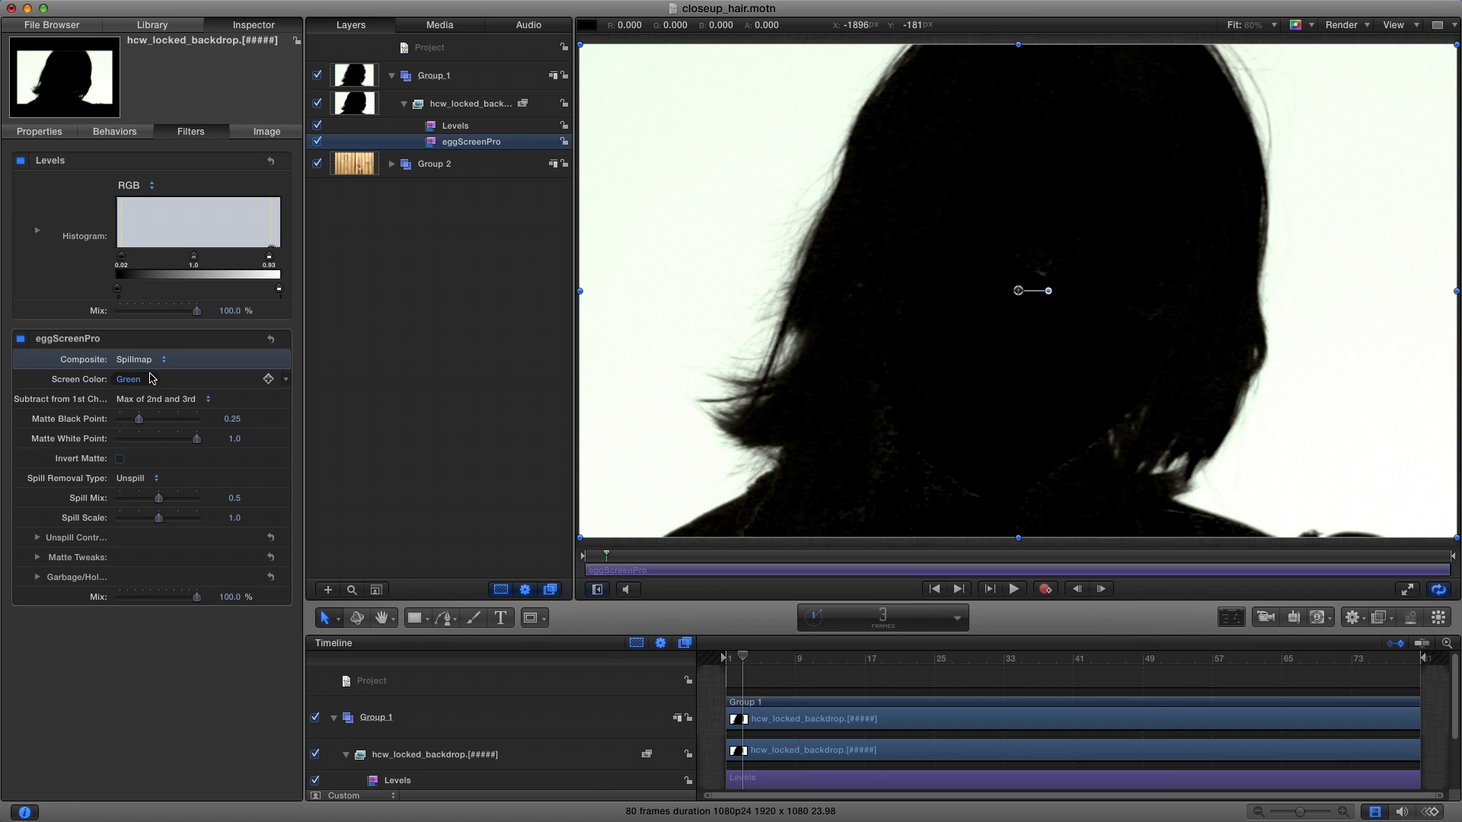
Step: Set eggScreenPro's composite output to Matte and duplicate the keyed footage layer
click(151, 359)
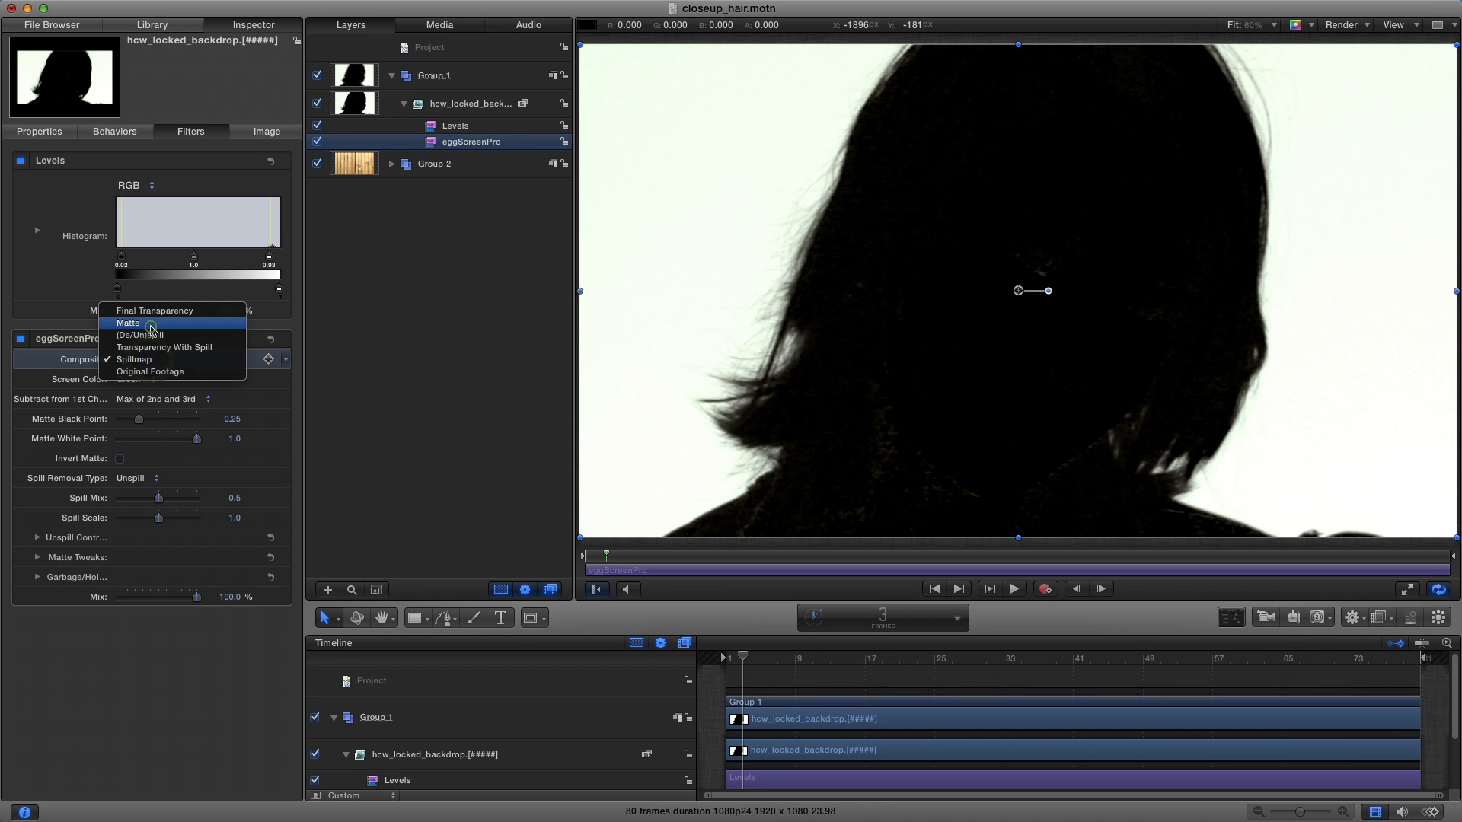
click(150, 324)
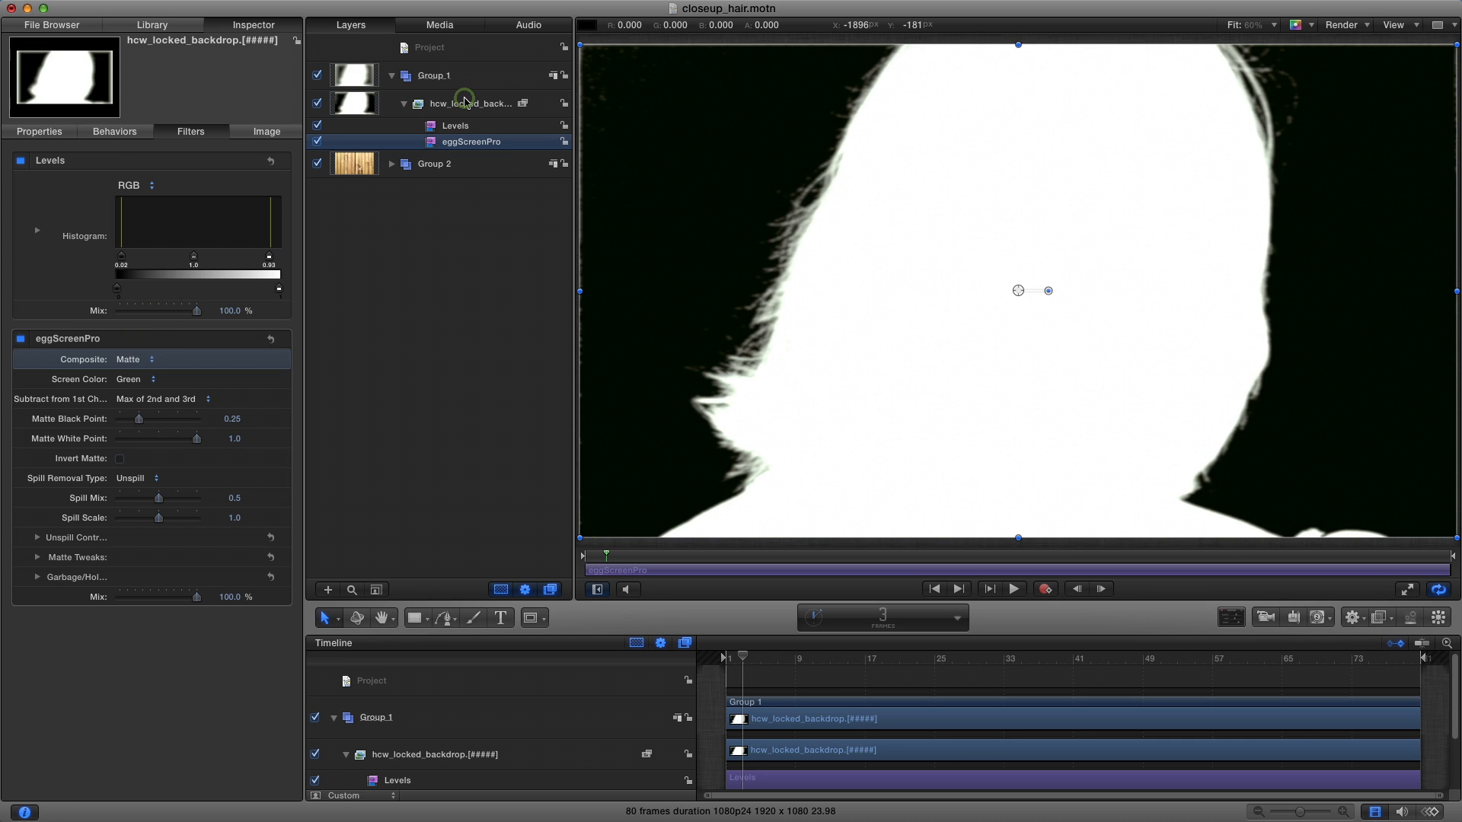
click(464, 101)
key(super+d)
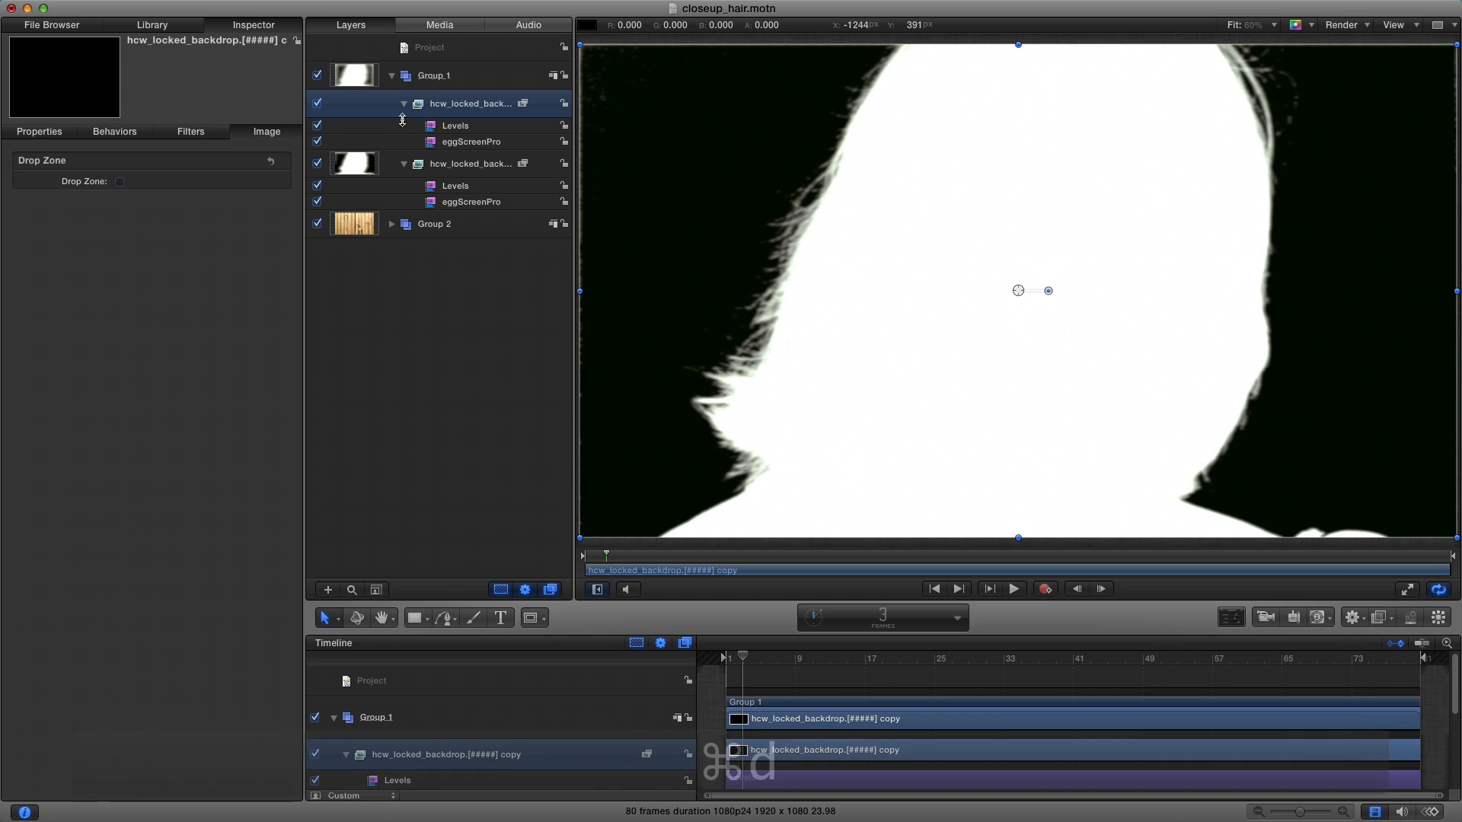
Step: Set the duplicate layer's eggScreenPro composite to (De/Un)spill and disable the Levels filter on the original matte layer
click(457, 142)
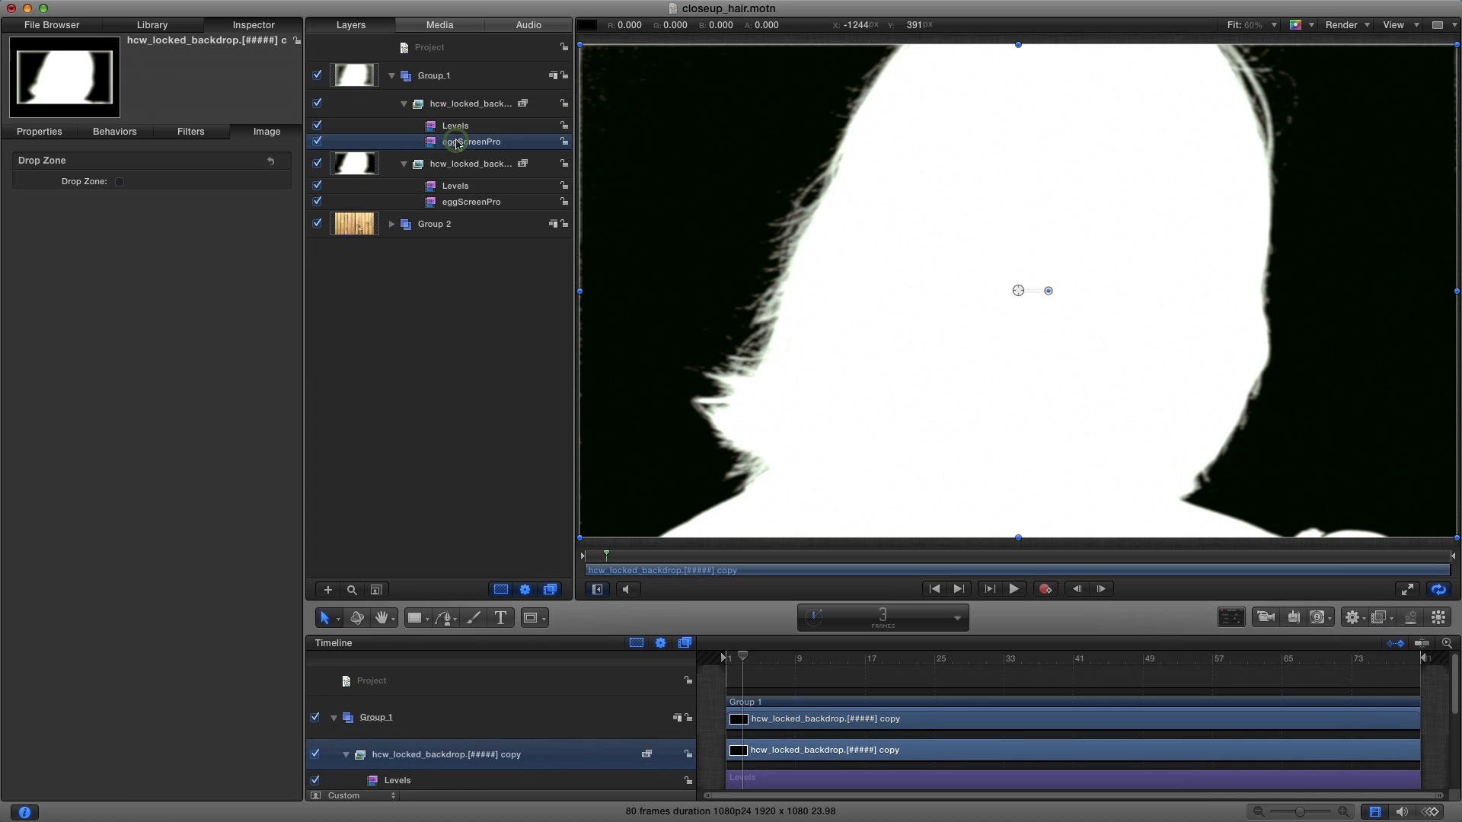
click(187, 130)
click(144, 359)
click(152, 373)
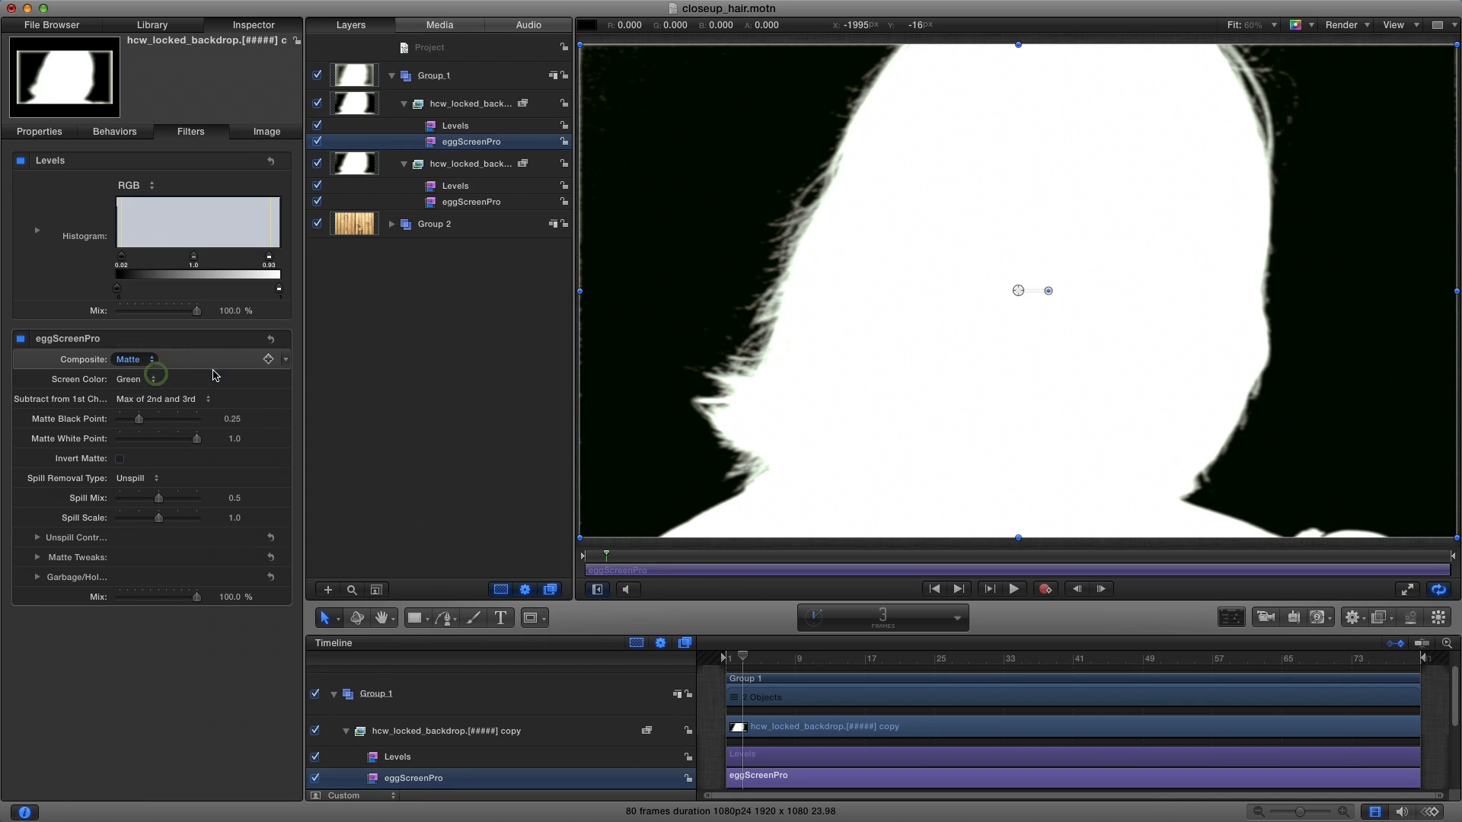
click(316, 186)
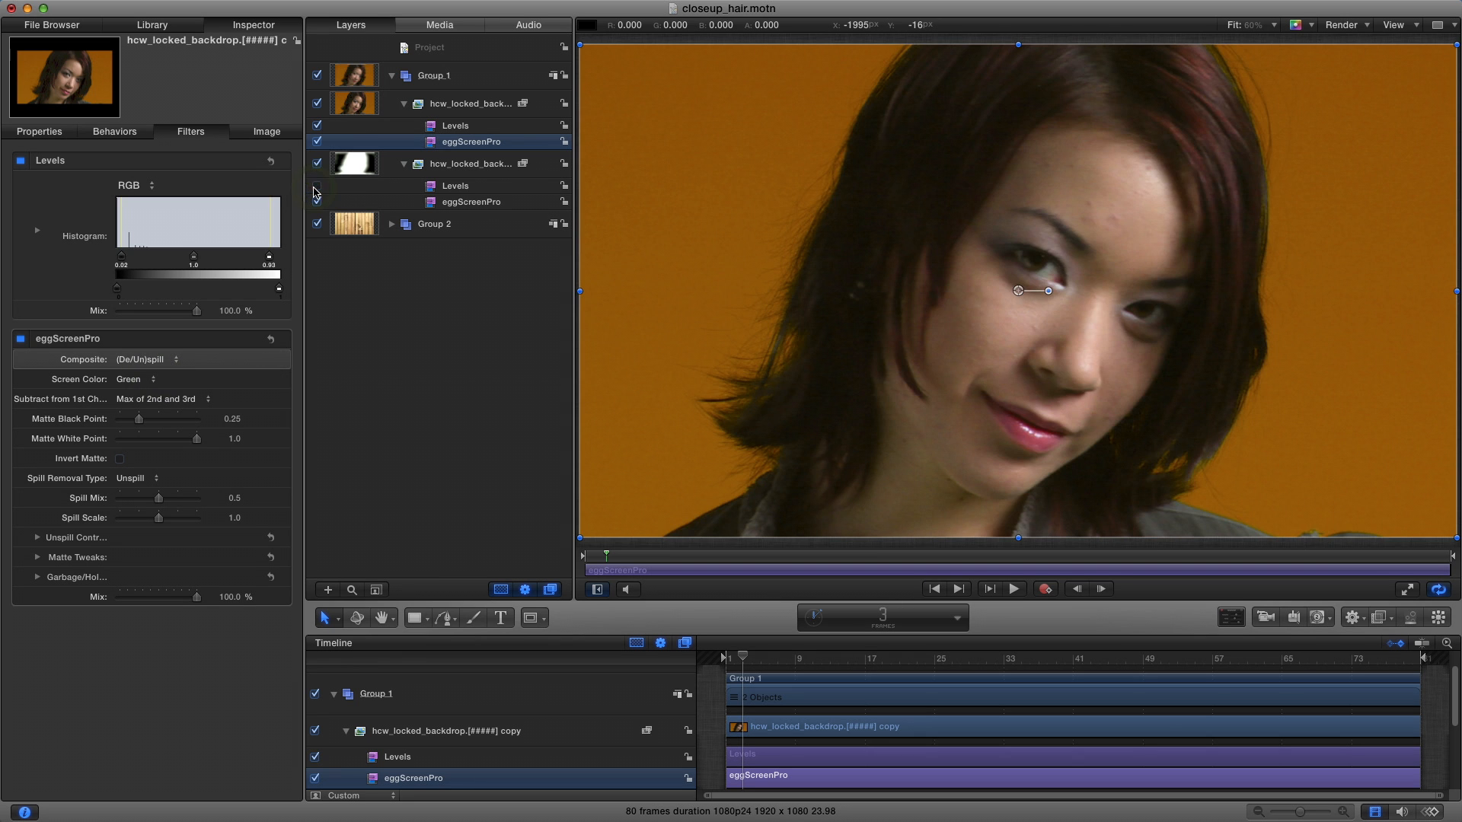
Step: Add an image mask to the duplicate layer, using the original matte layer as mask source and Green as source channel
click(461, 104)
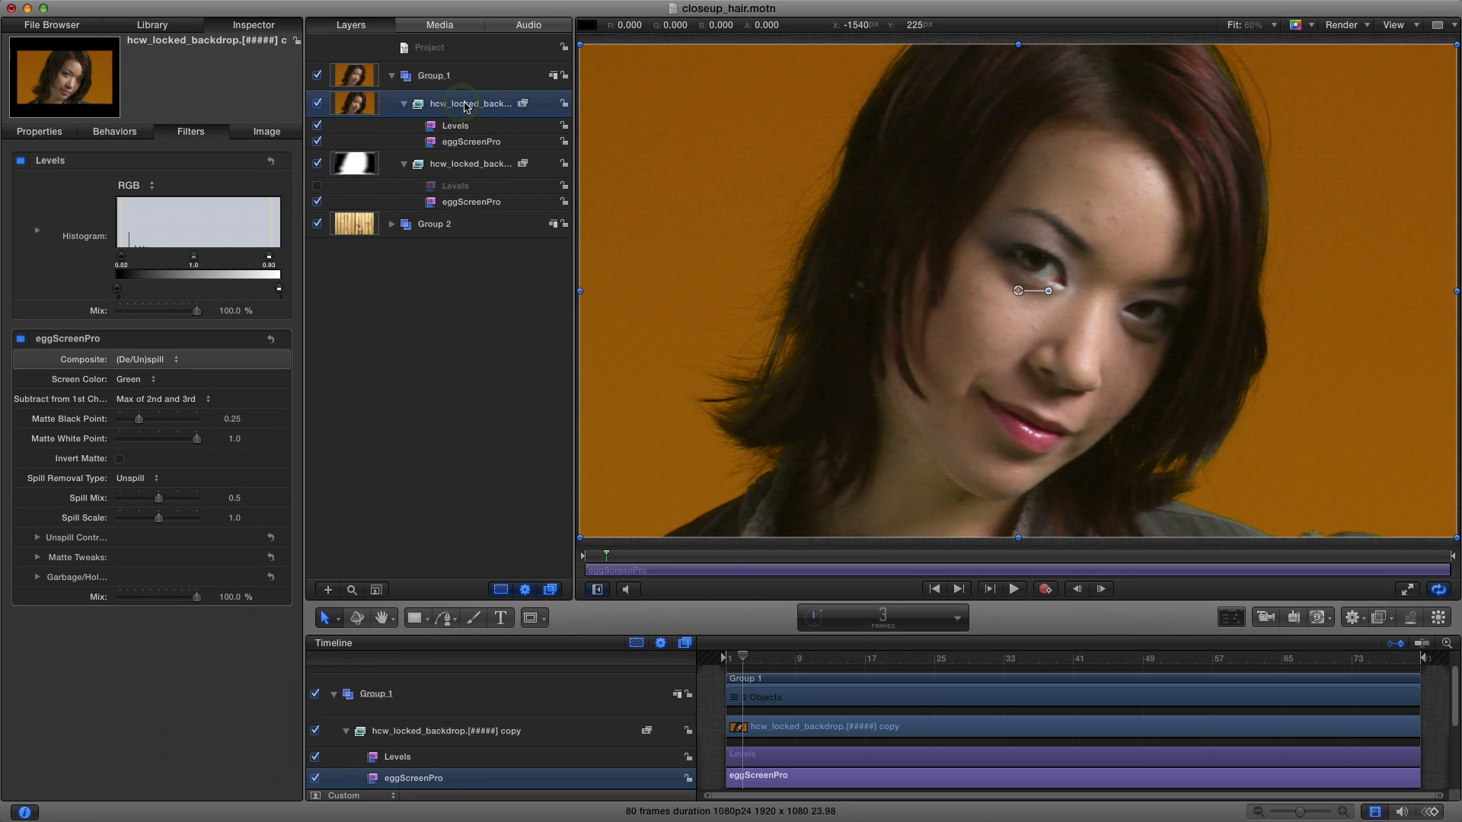
right_click(442, 109)
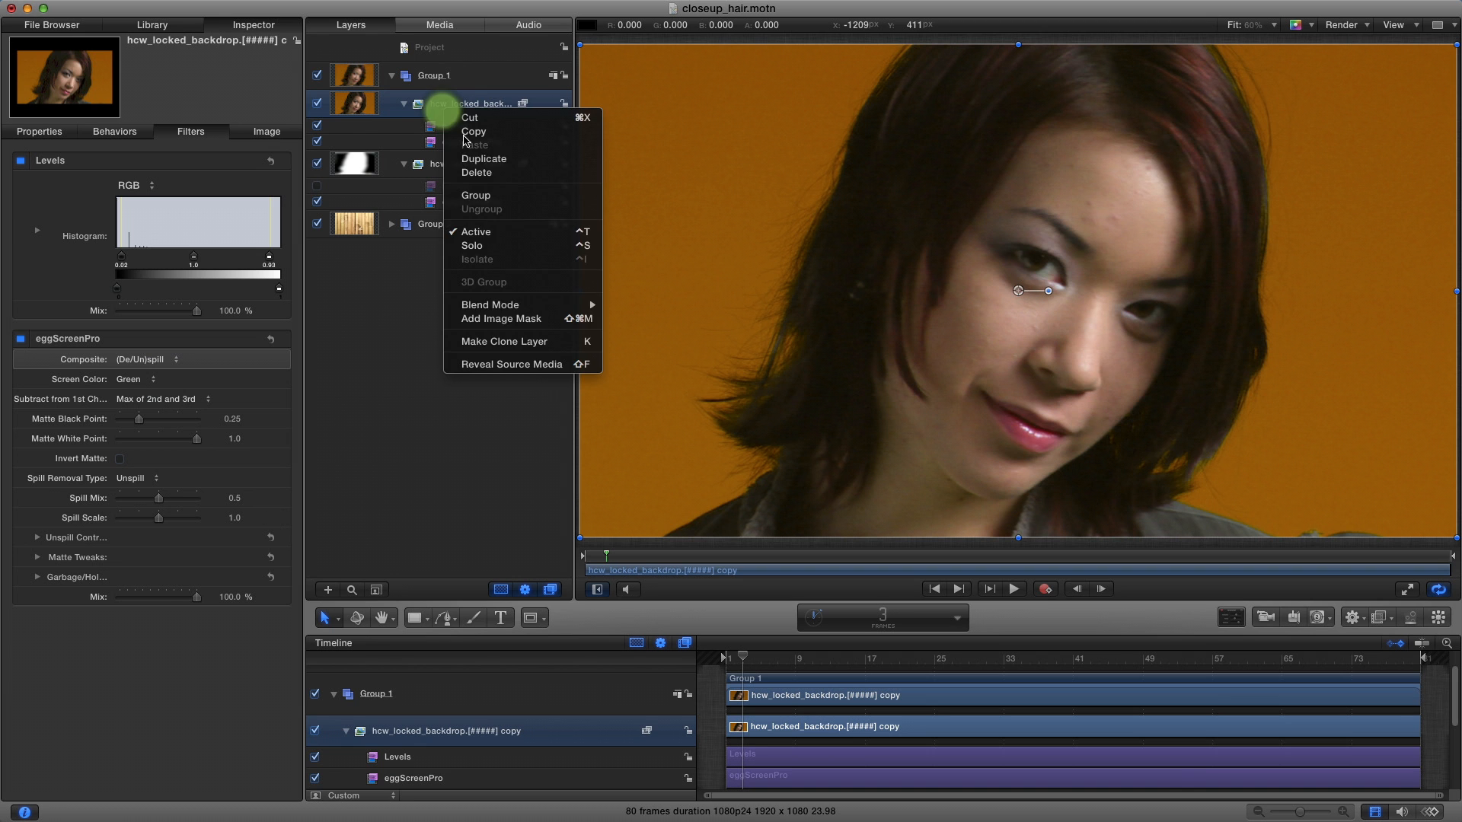
click(526, 323)
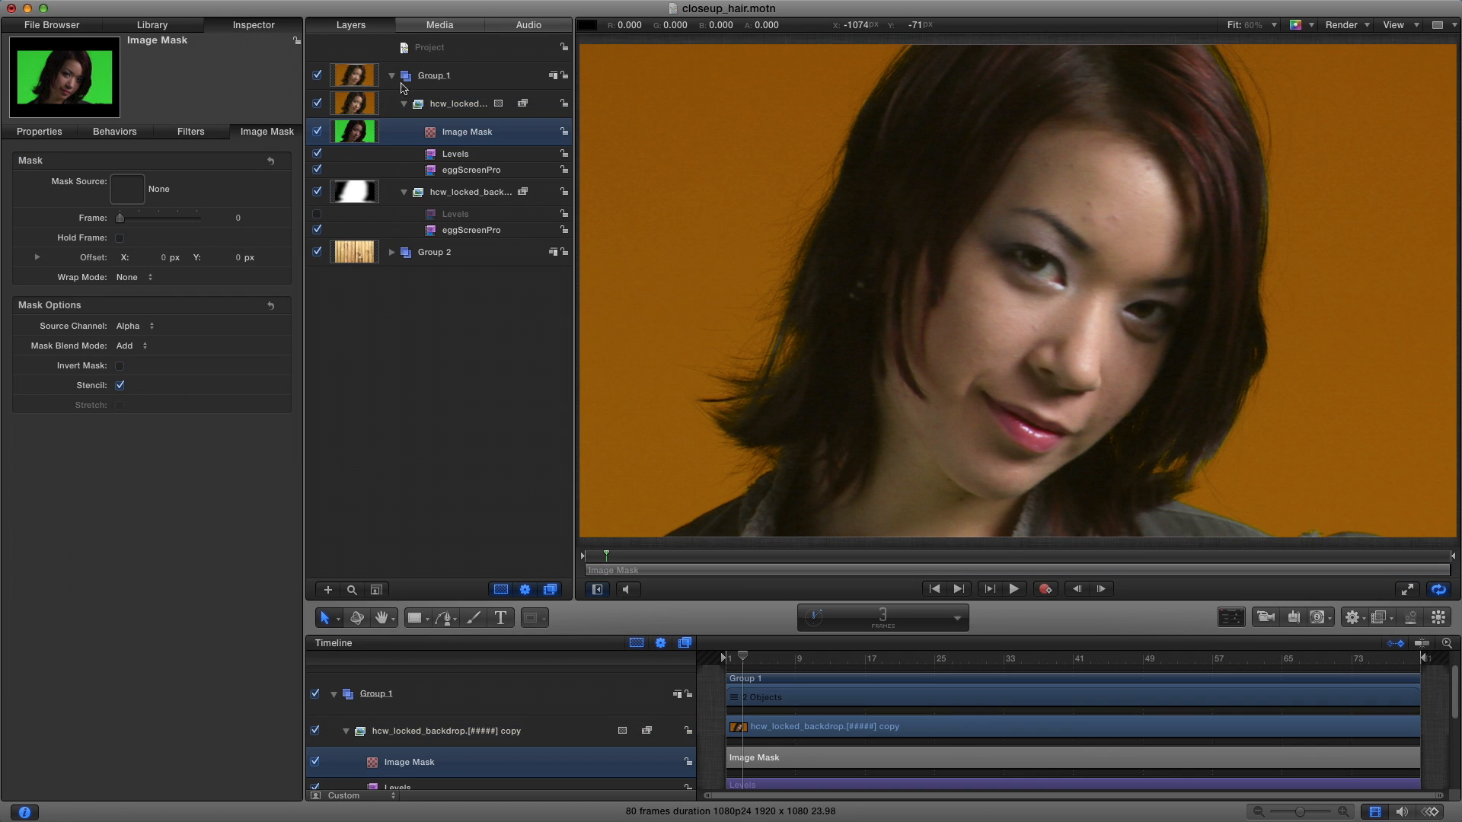
drag(461, 193, 116, 191)
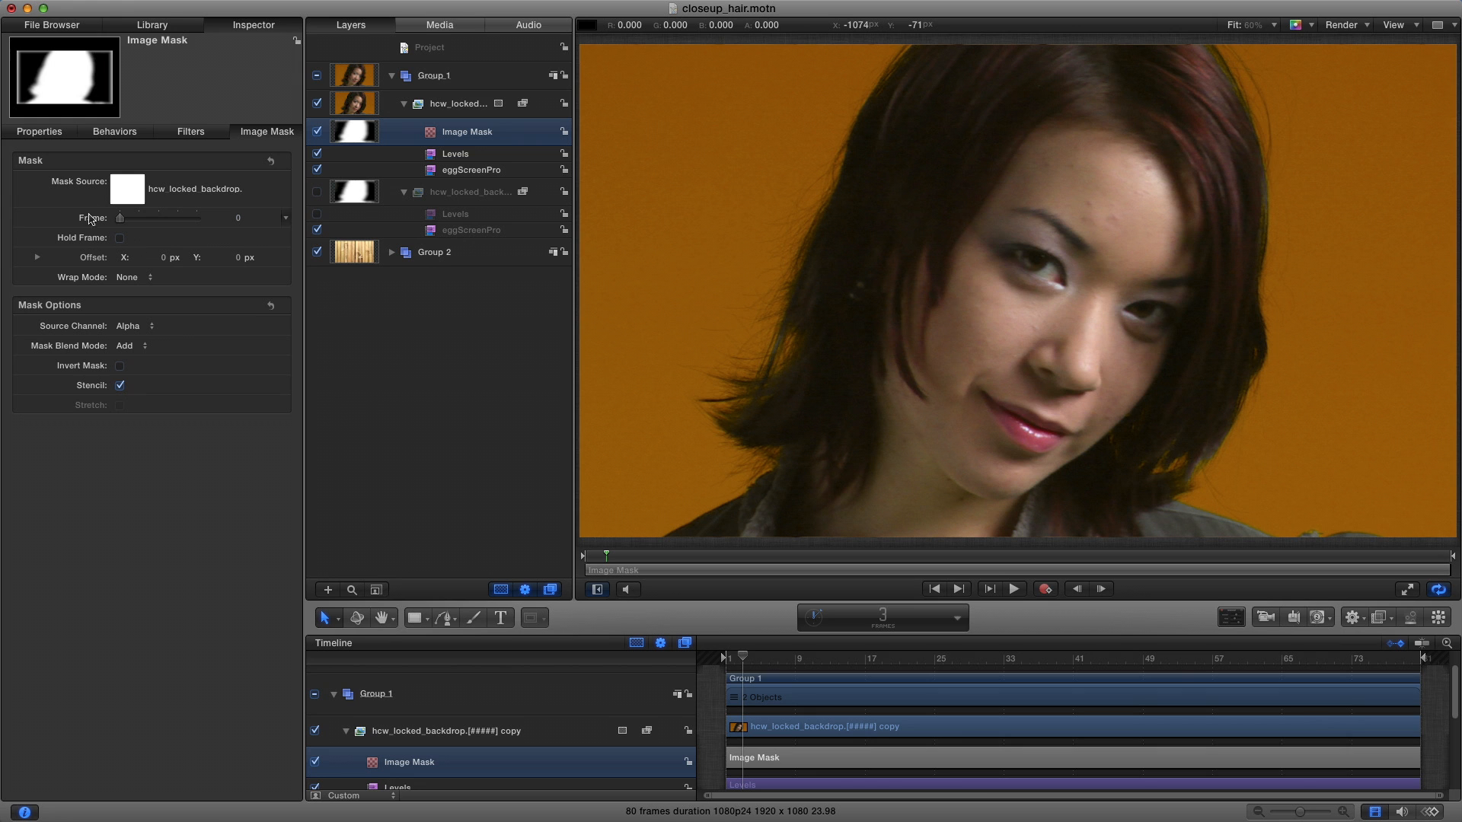
click(137, 326)
click(147, 303)
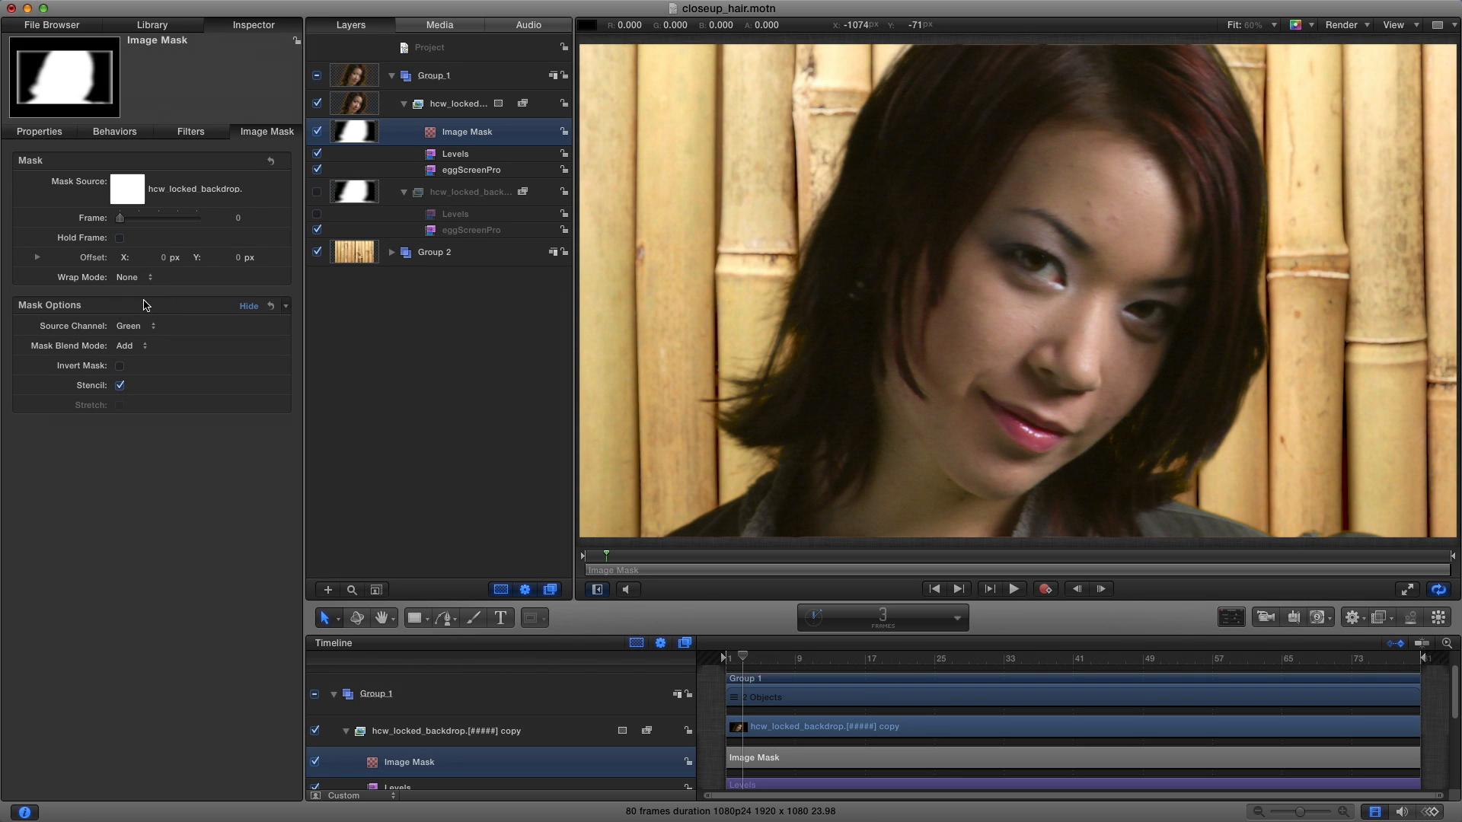
click(487, 195)
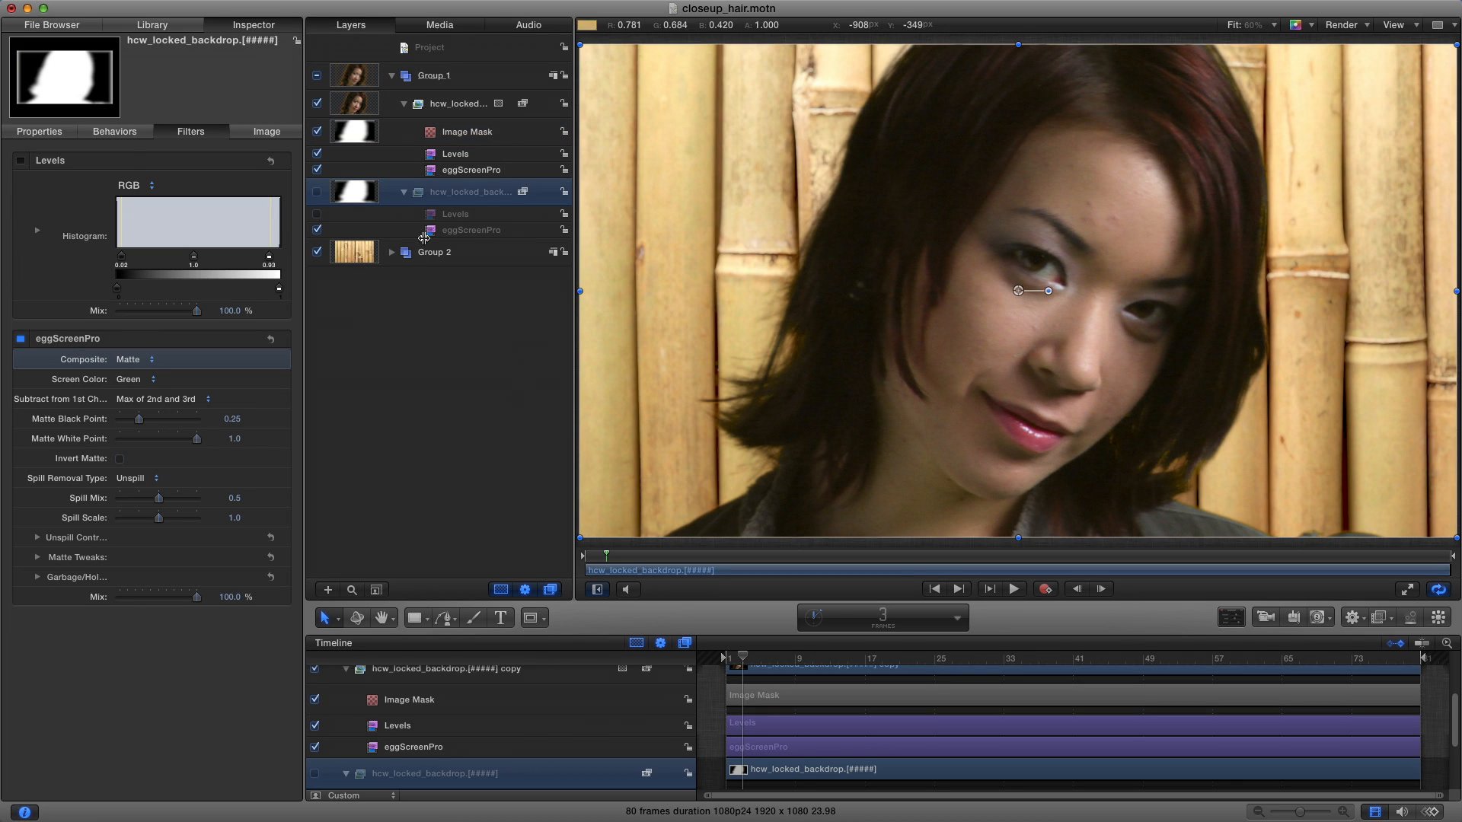
click(1387, 617)
mouse_move(1387, 653)
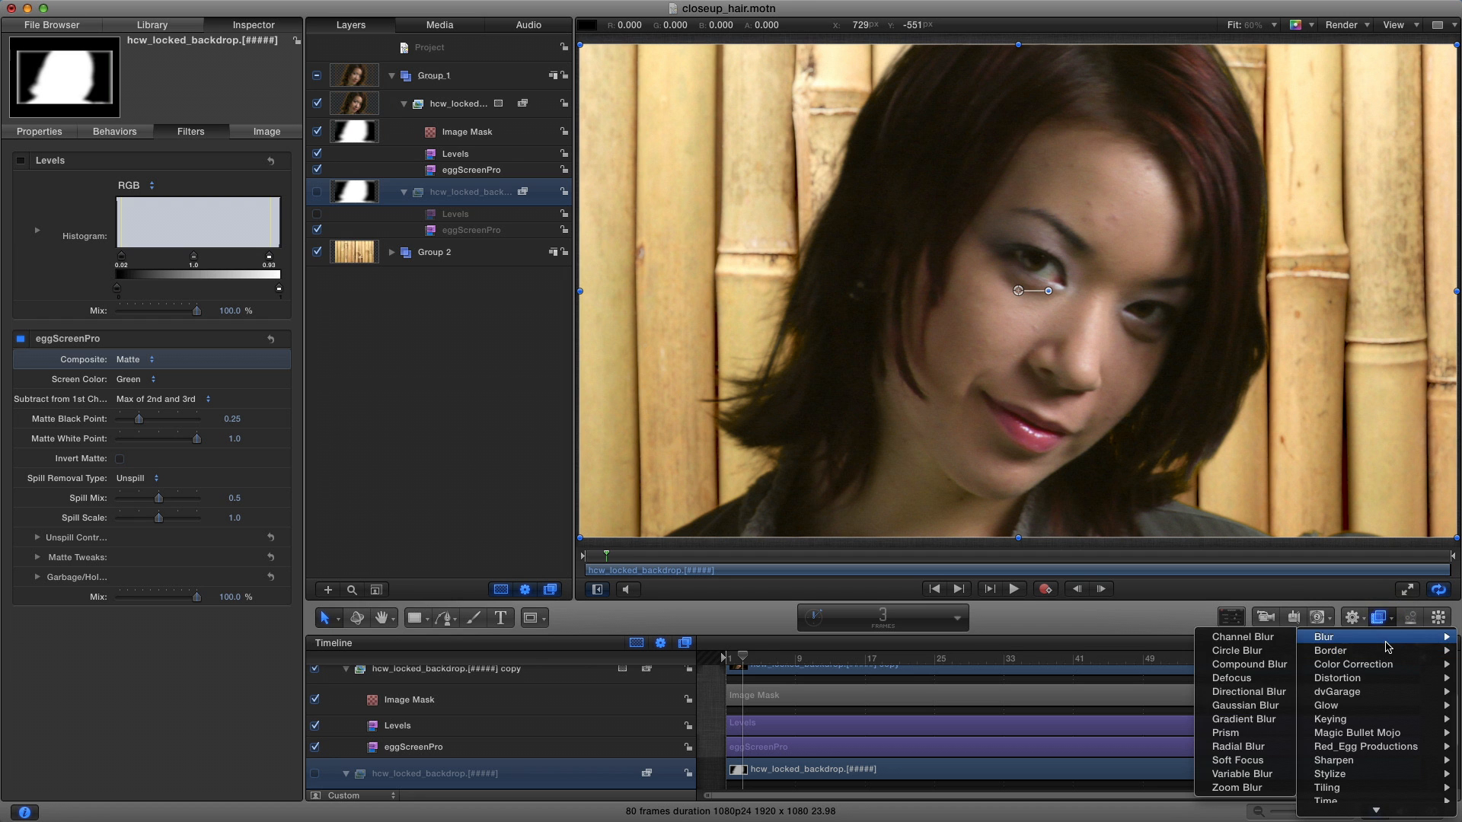
click(489, 457)
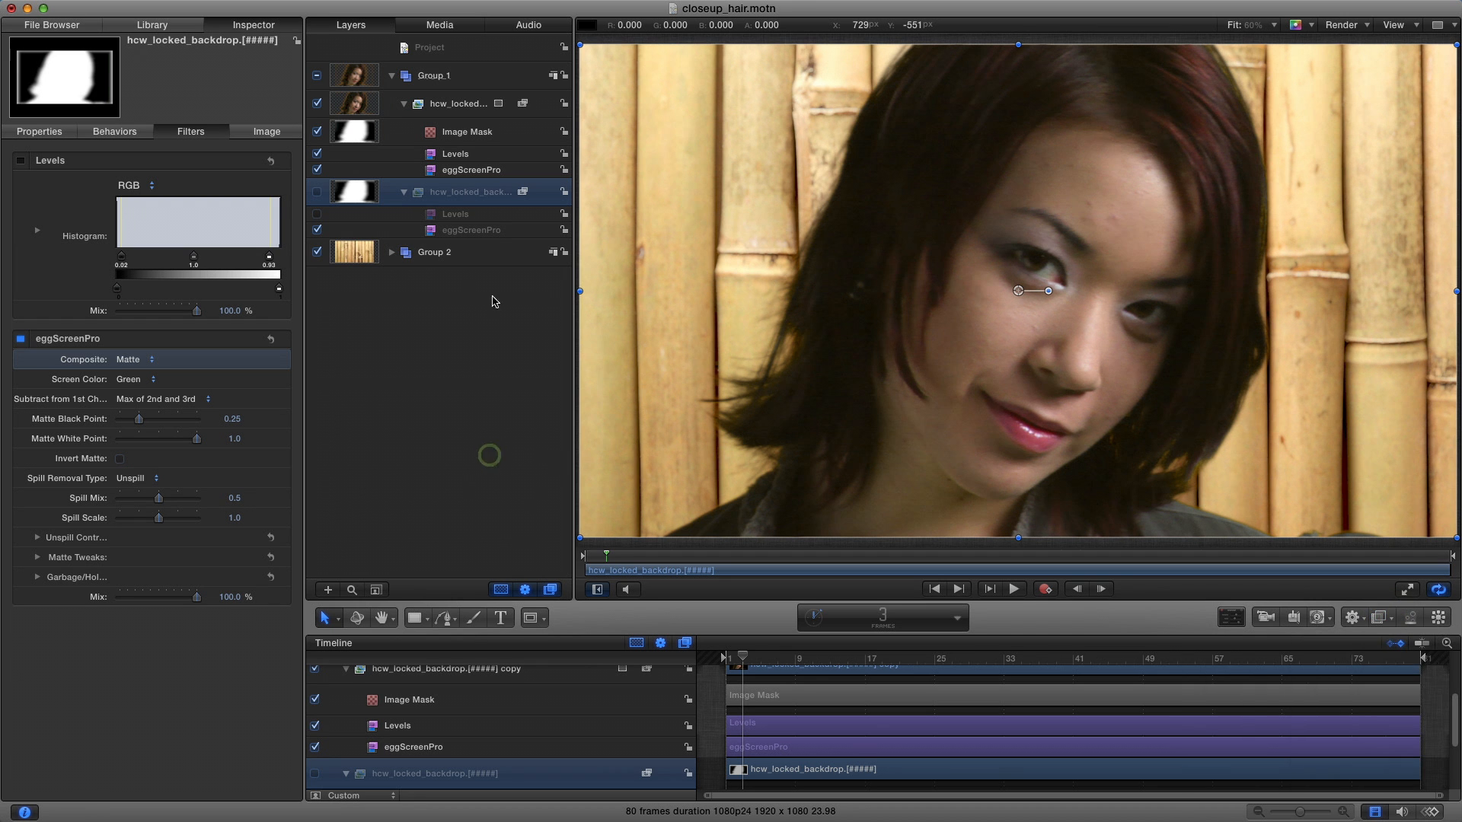
click(451, 100)
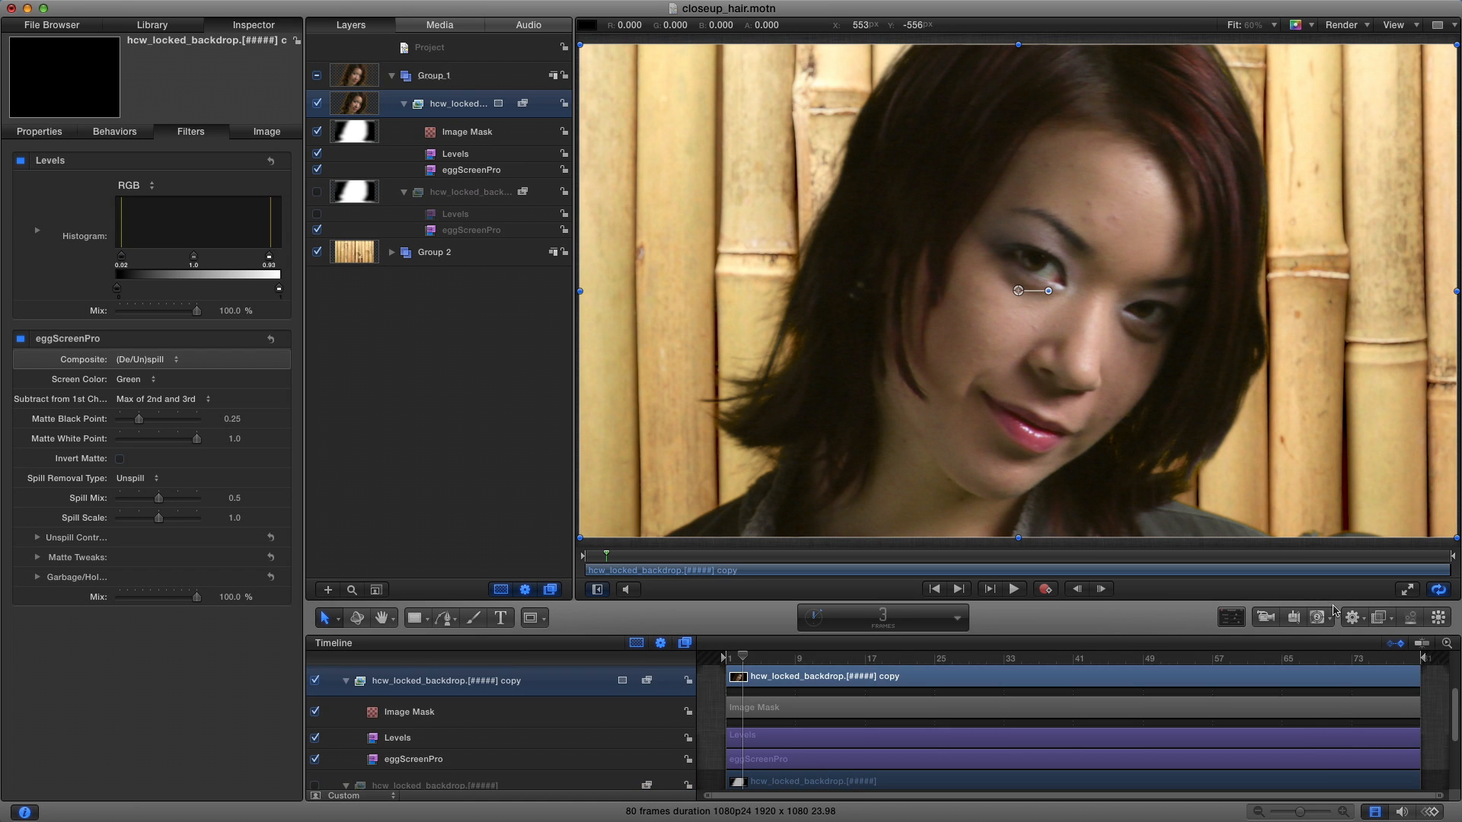
click(1384, 616)
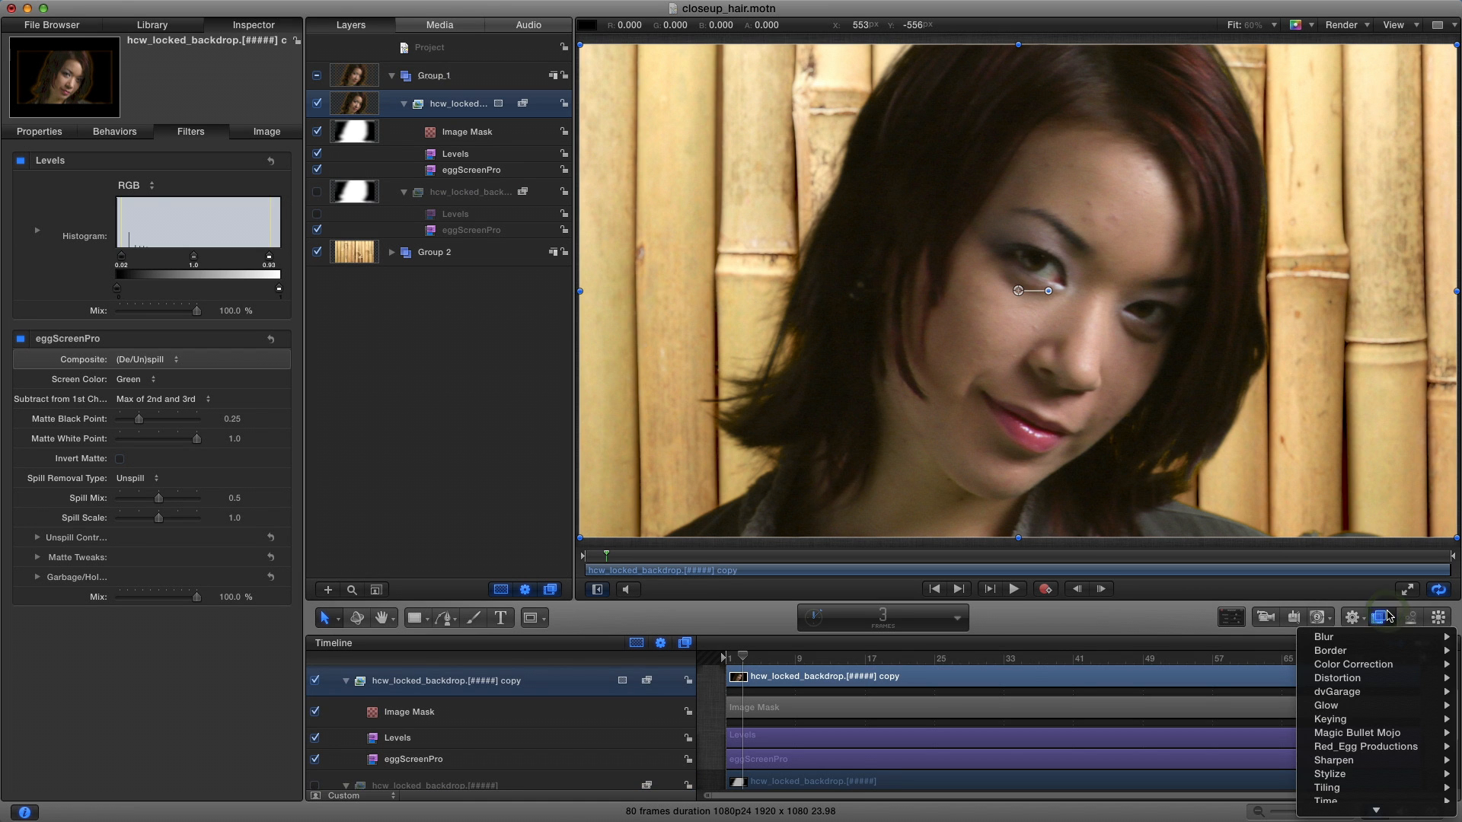
click(447, 393)
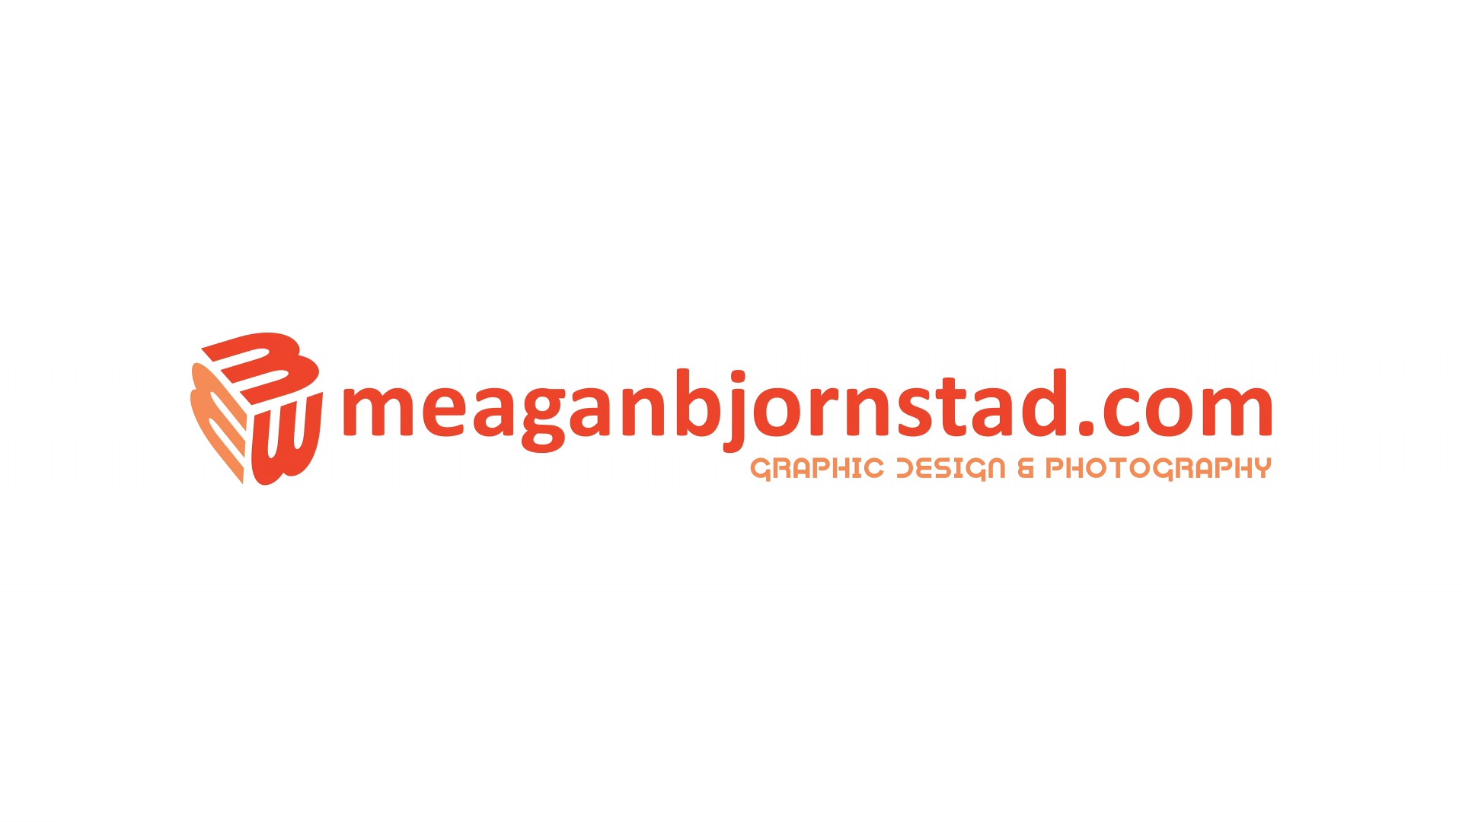
Step: Switch to Safari and open hollywoodcamerawork.us in a new tab
key(super+t)
text(hollywoodcamerawork.us)
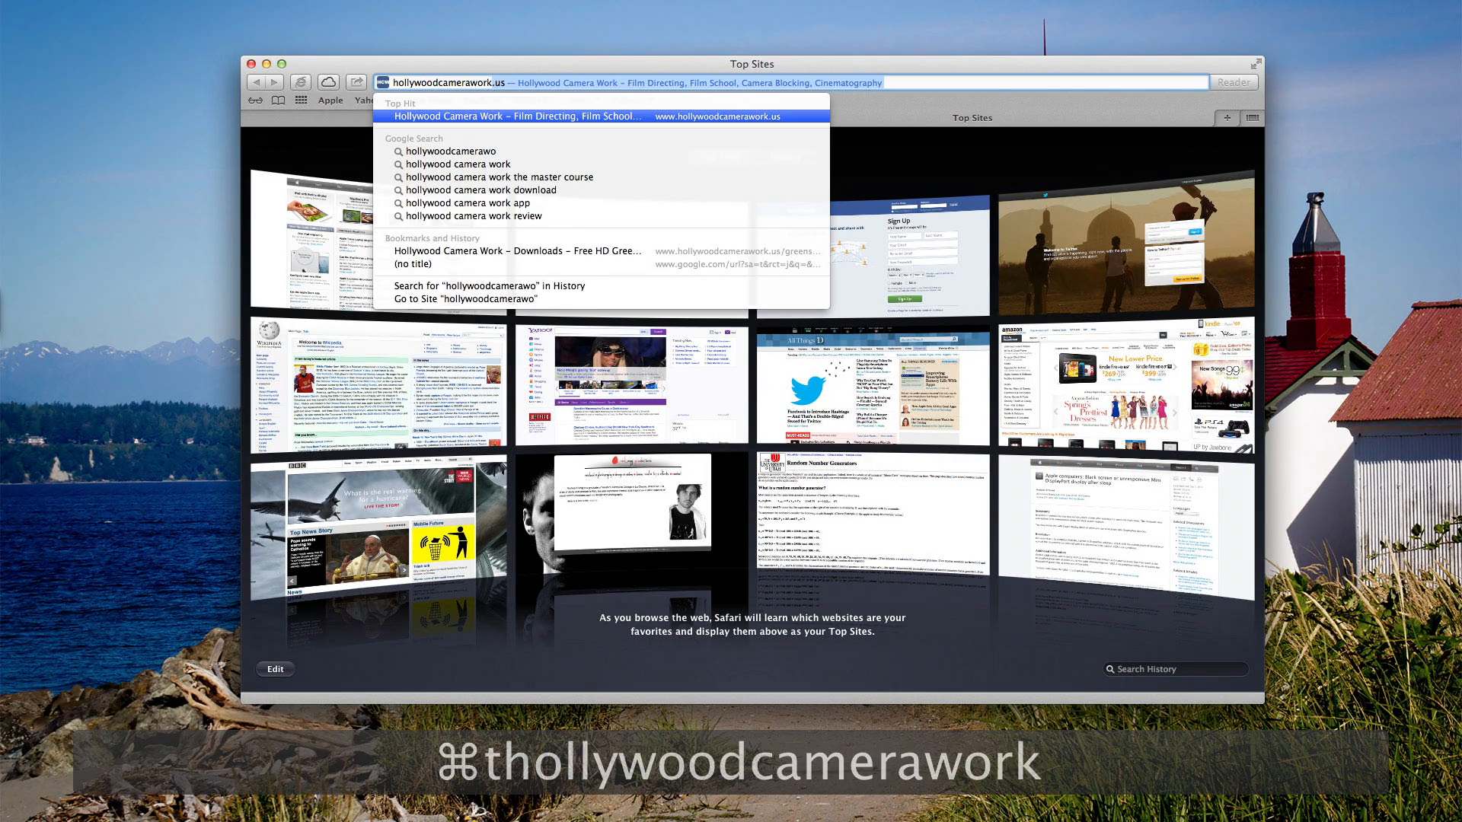